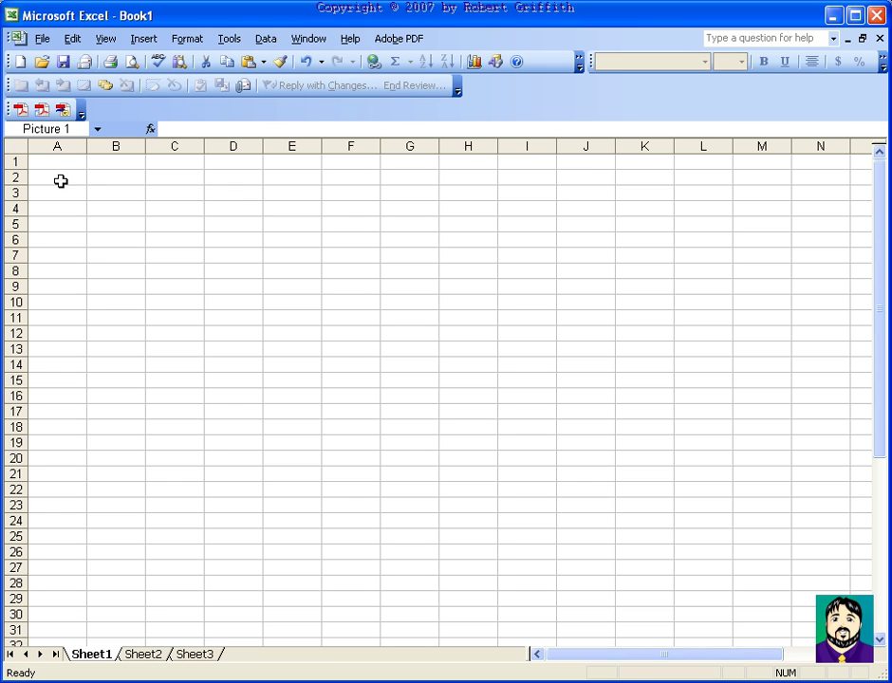
- Practise multi-selecting columns B, D, F, H, then rows 2, 4, 6, and clear the selection
drag(572, 655, 541, 655)
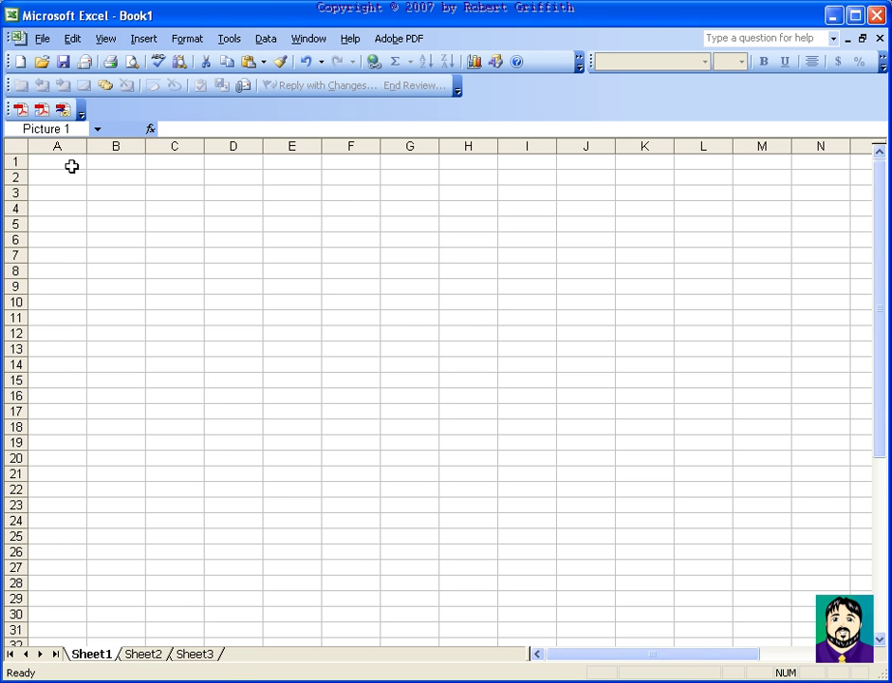
click(115, 146)
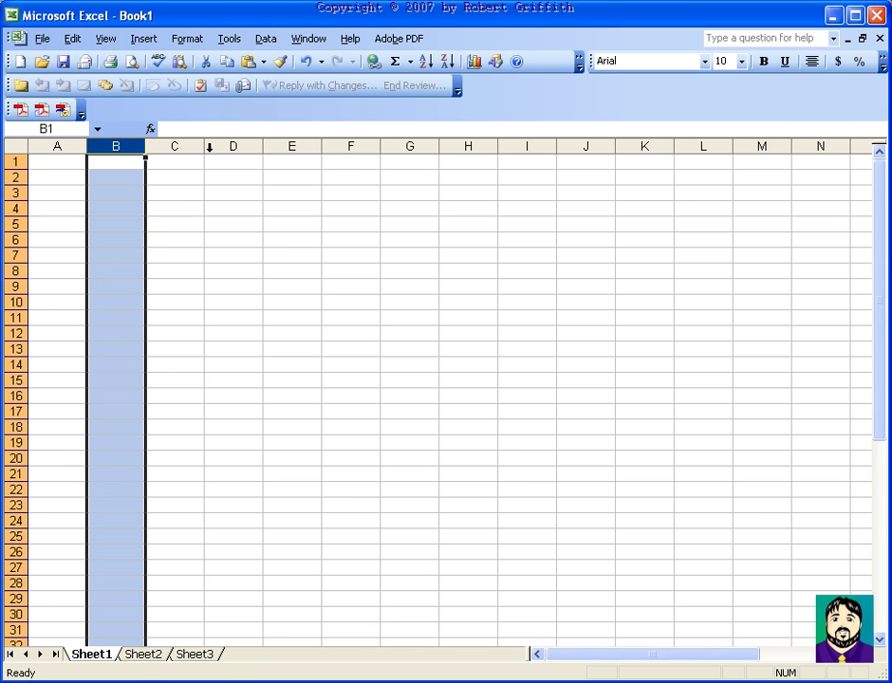
ctrl+click(234, 146)
ctrl+click(360, 146)
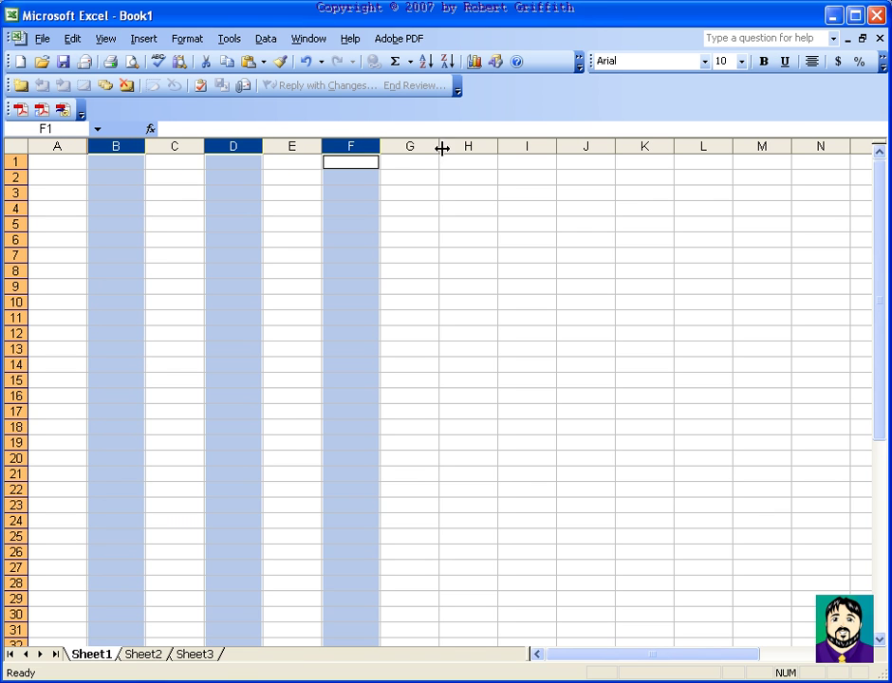
ctrl+click(468, 149)
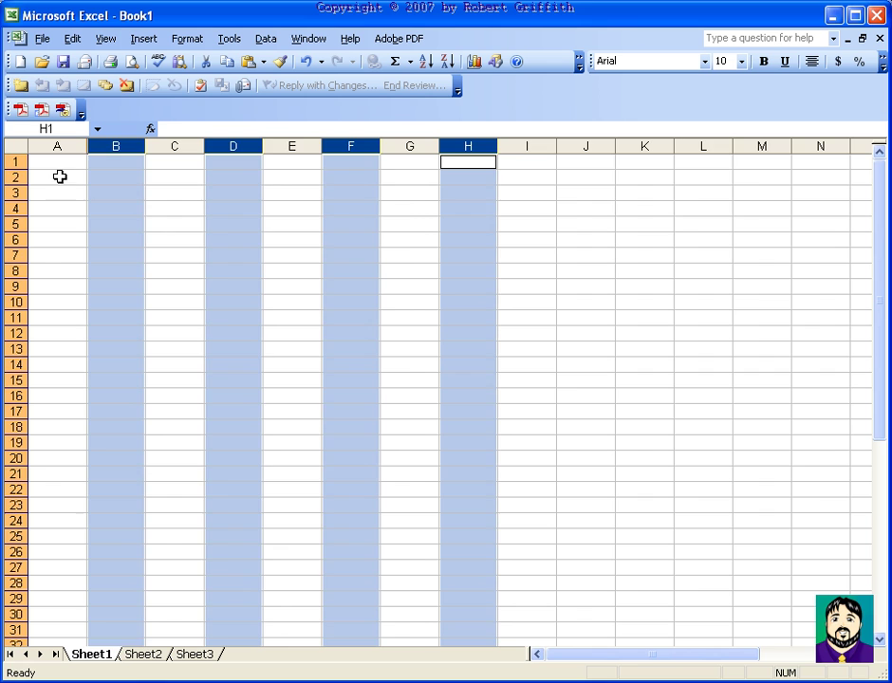
click(15, 176)
ctrl+click(15, 208)
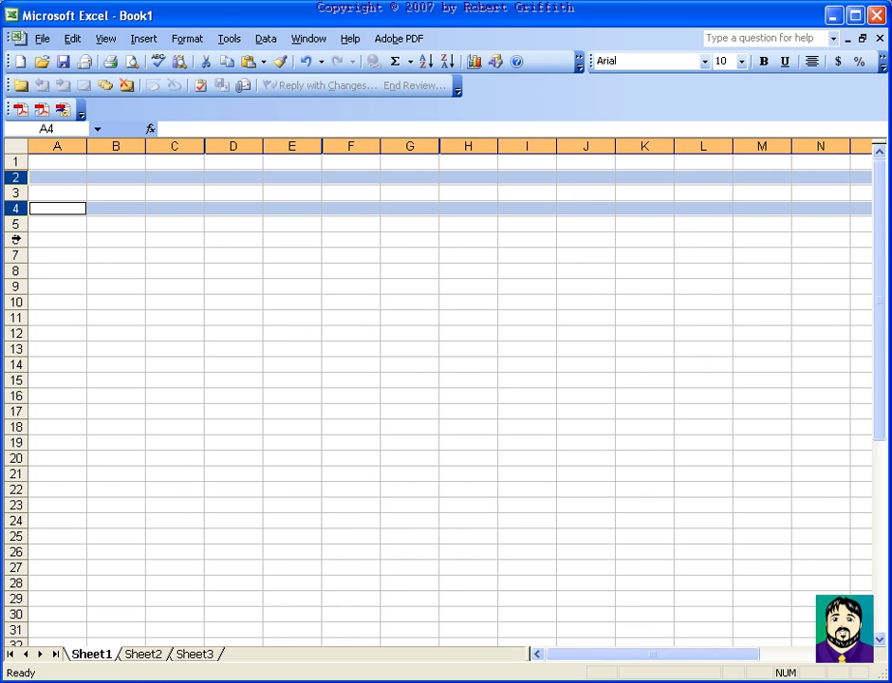
ctrl+click(16, 239)
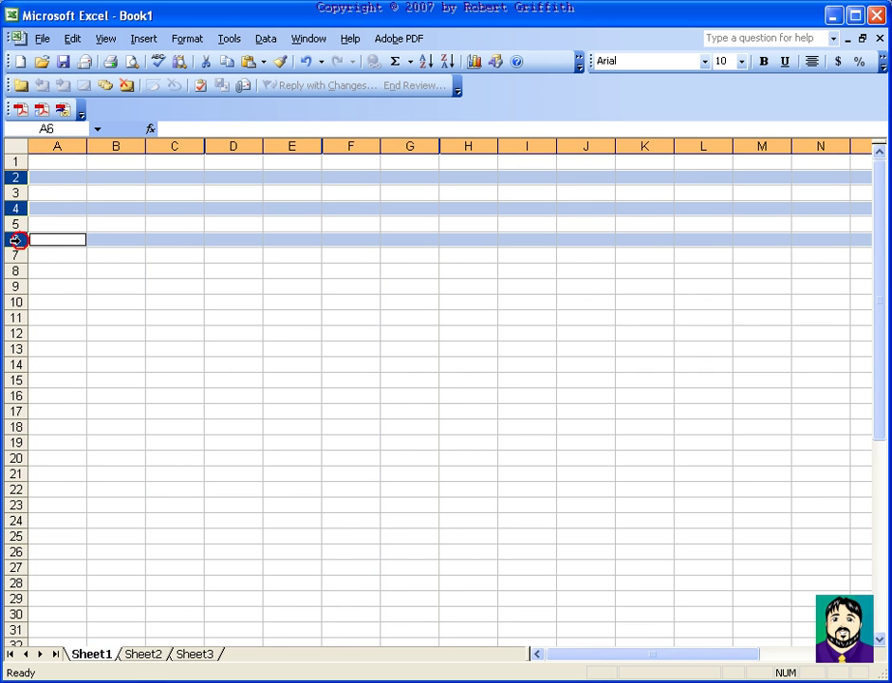
click(100, 162)
click(165, 196)
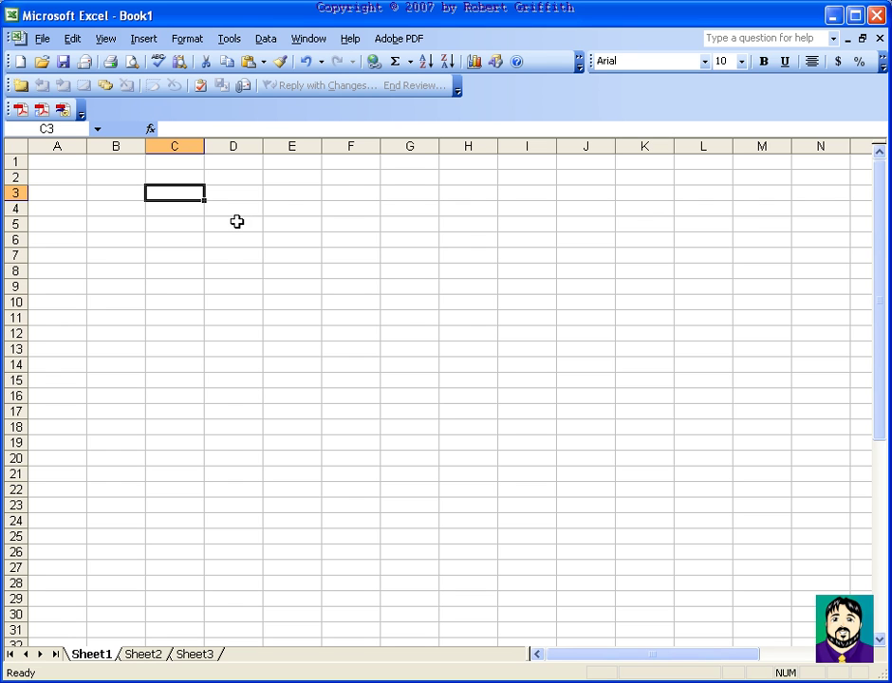
- Move the active cell to E9, H4, I13 and then D5
click(296, 285)
click(479, 205)
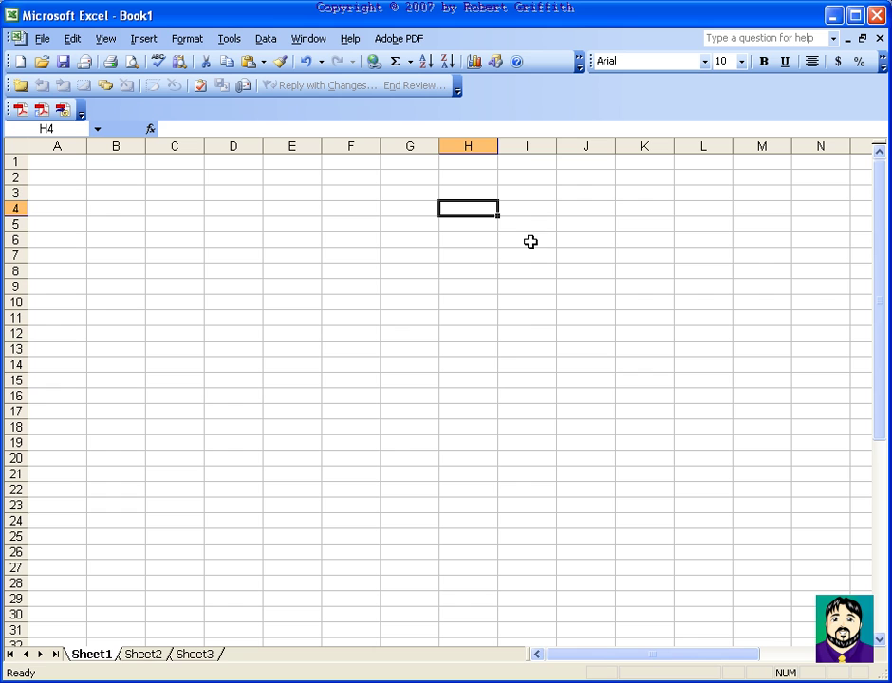
click(513, 353)
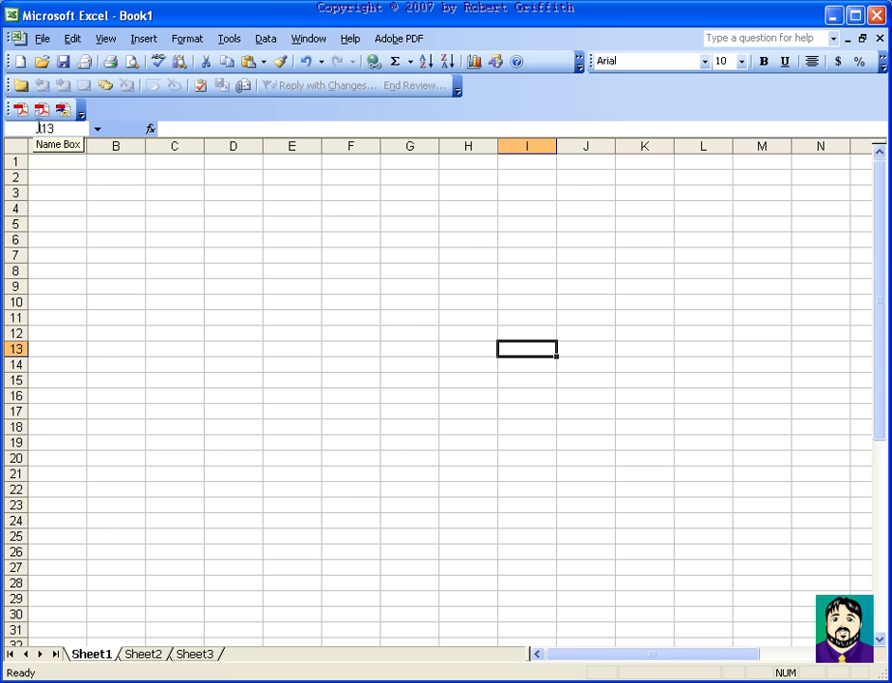
click(243, 227)
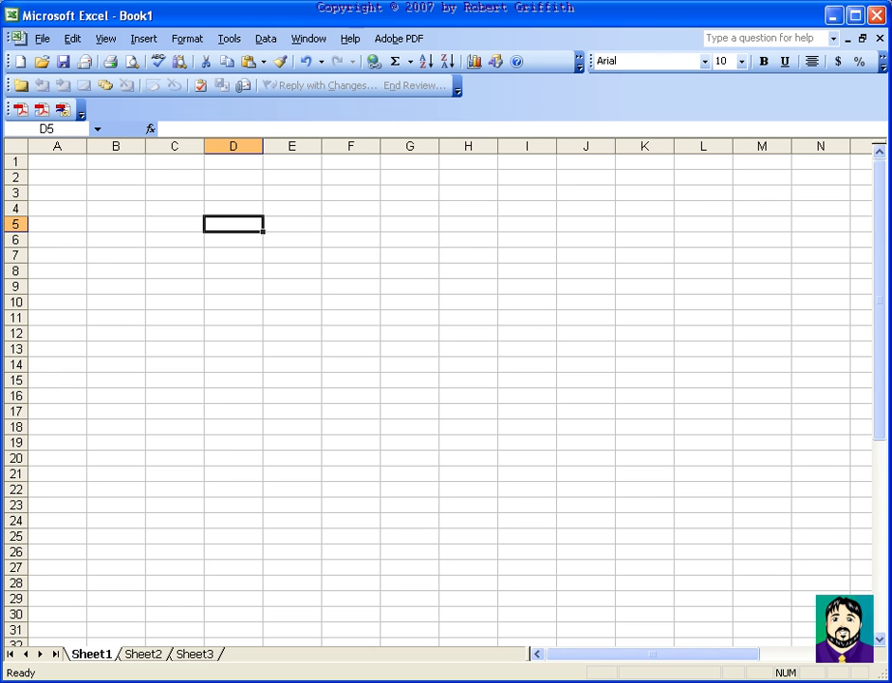
- Paste the battleship grid picture near C3, mark an X on it, then delete it
key(ctrl+v)
drag(481, 367, 202, 202)
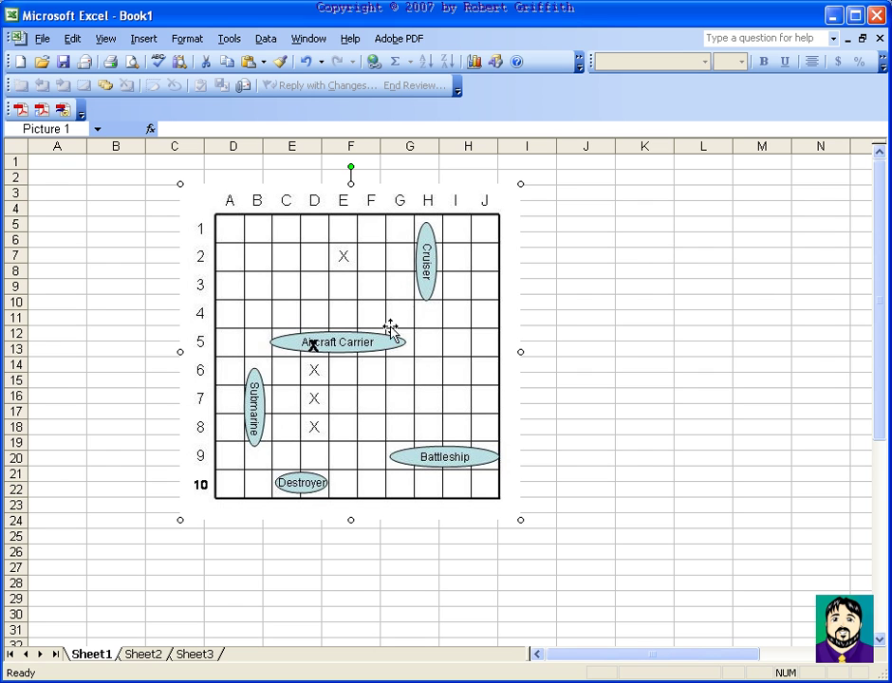
click(316, 348)
key(Delete)
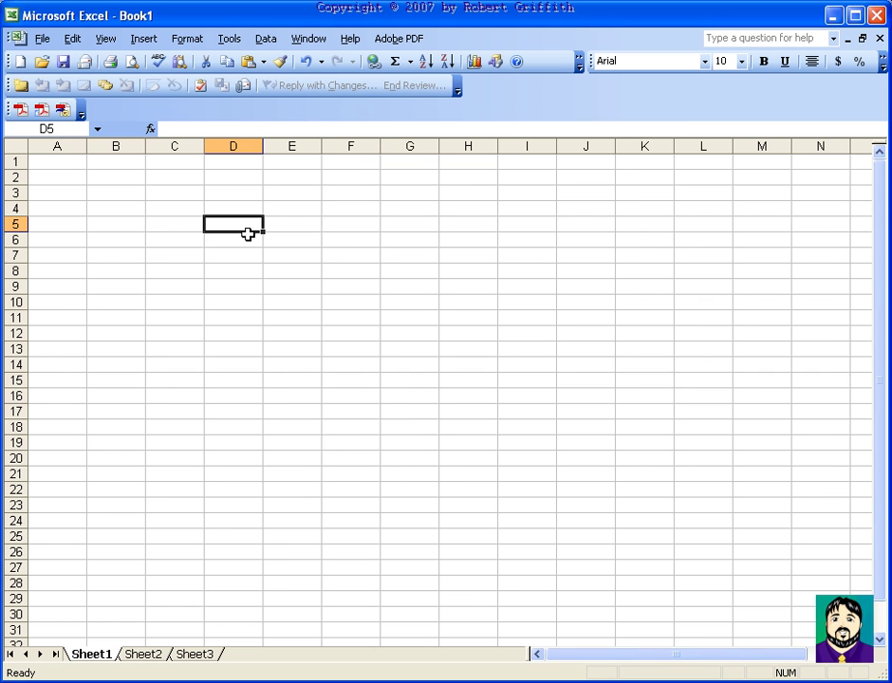
- Enter the day headings FRI, SAT and SUN in C3:E3
click(109, 176)
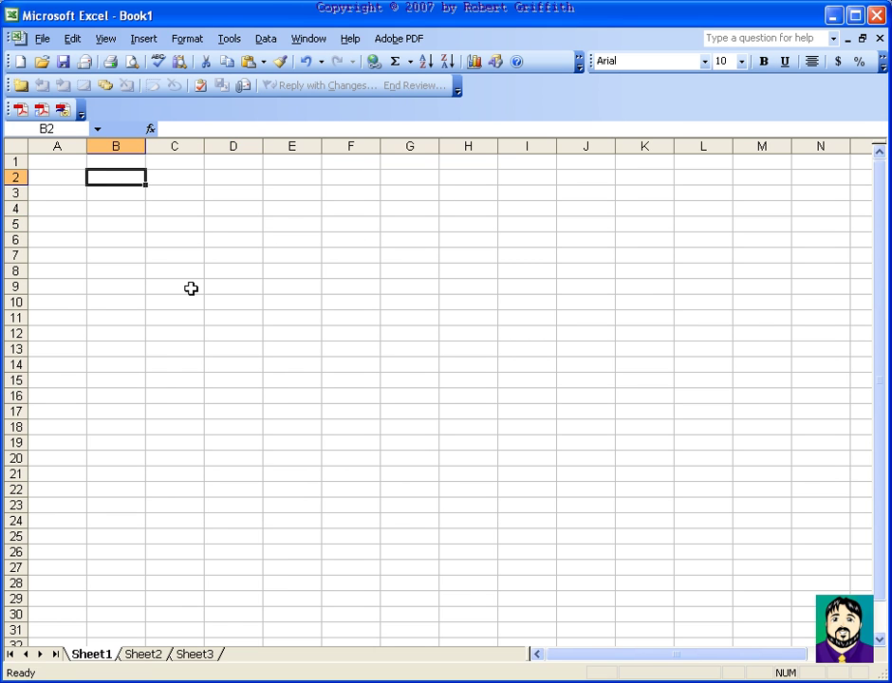
click(114, 195)
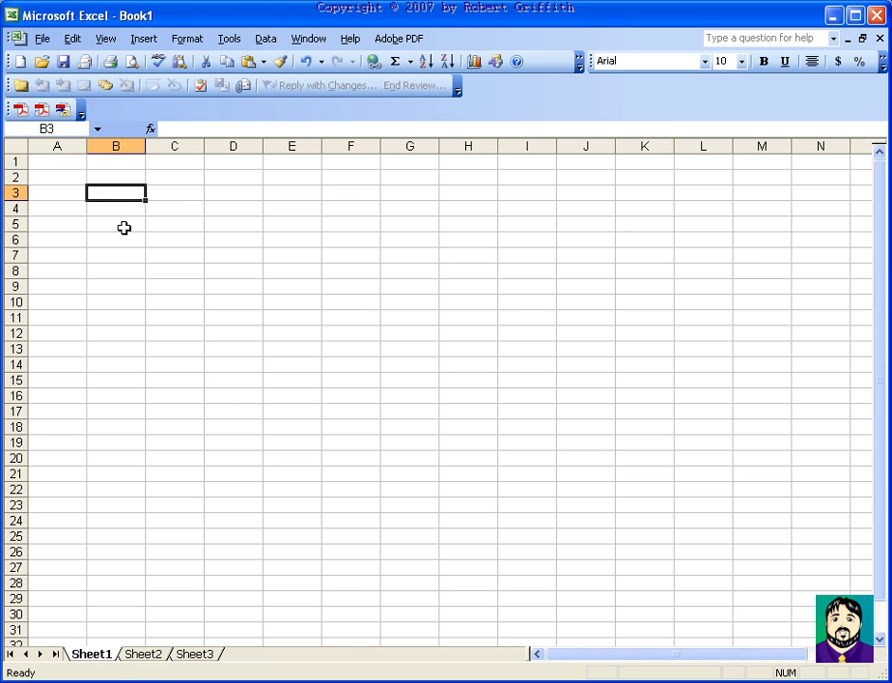
key(Right)
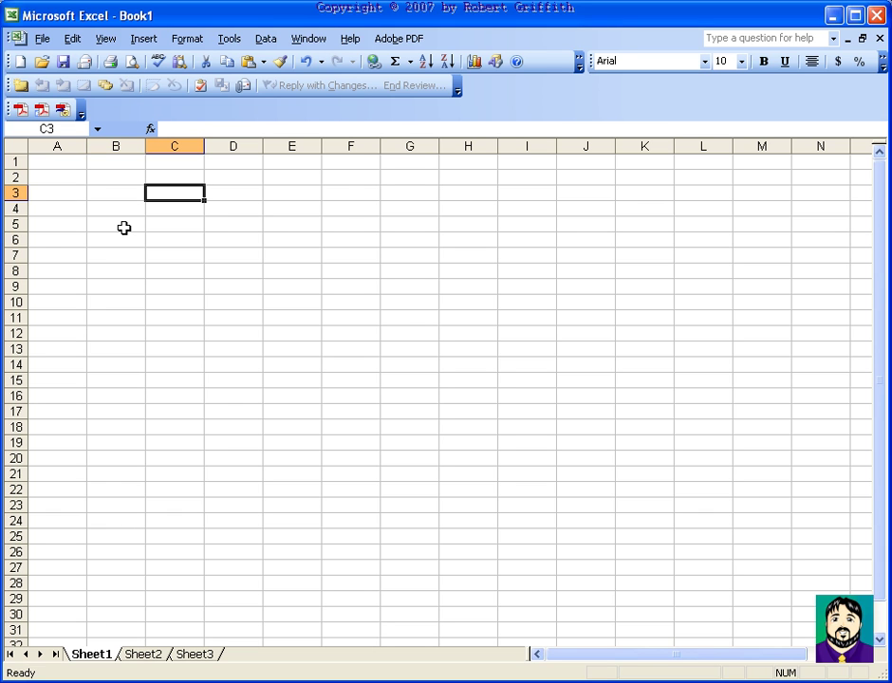
text(F)
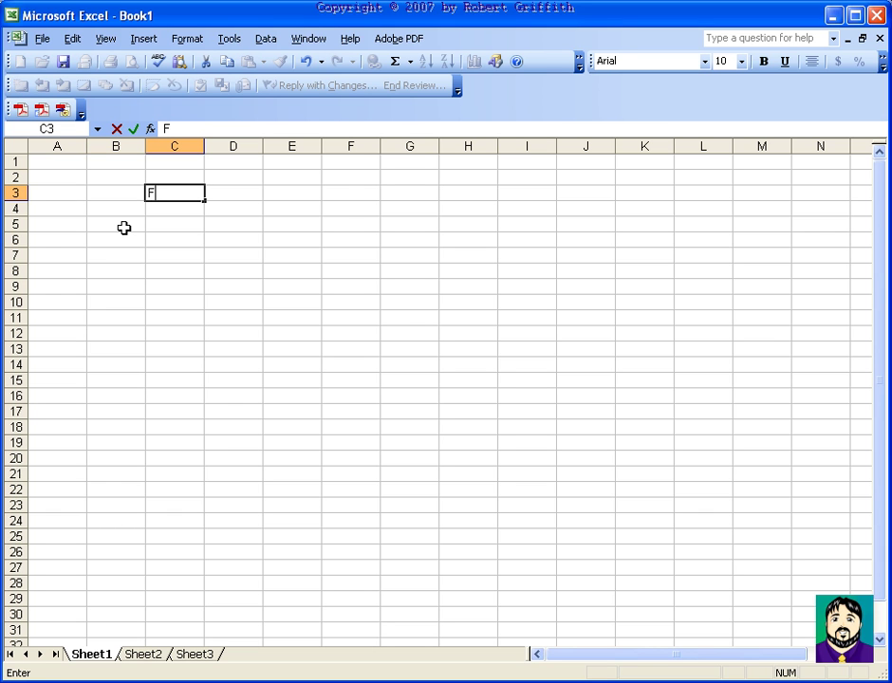
text(RI)
key(Tab)
text(SAT)
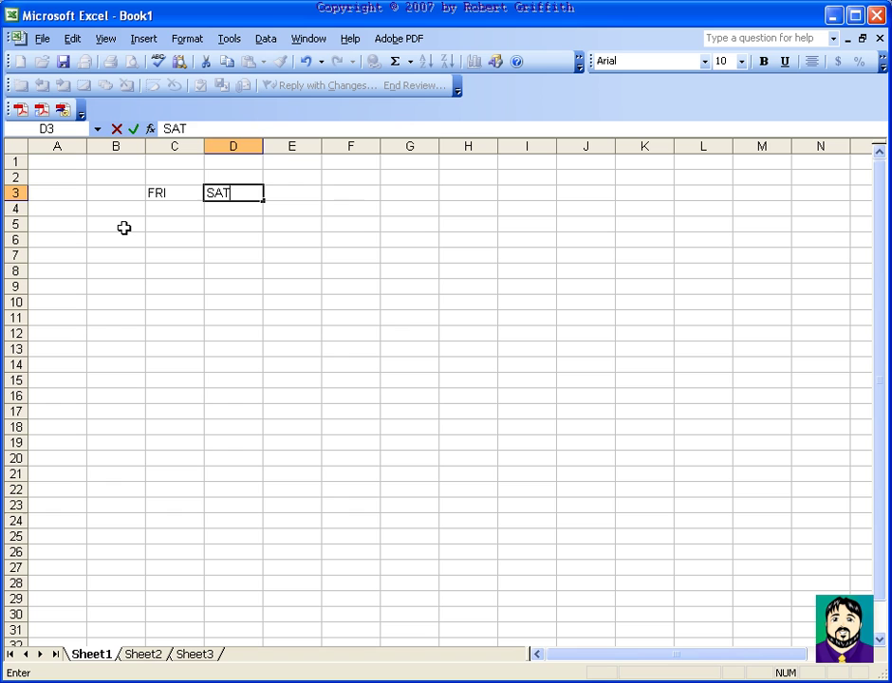
key(Tab)
text(S)
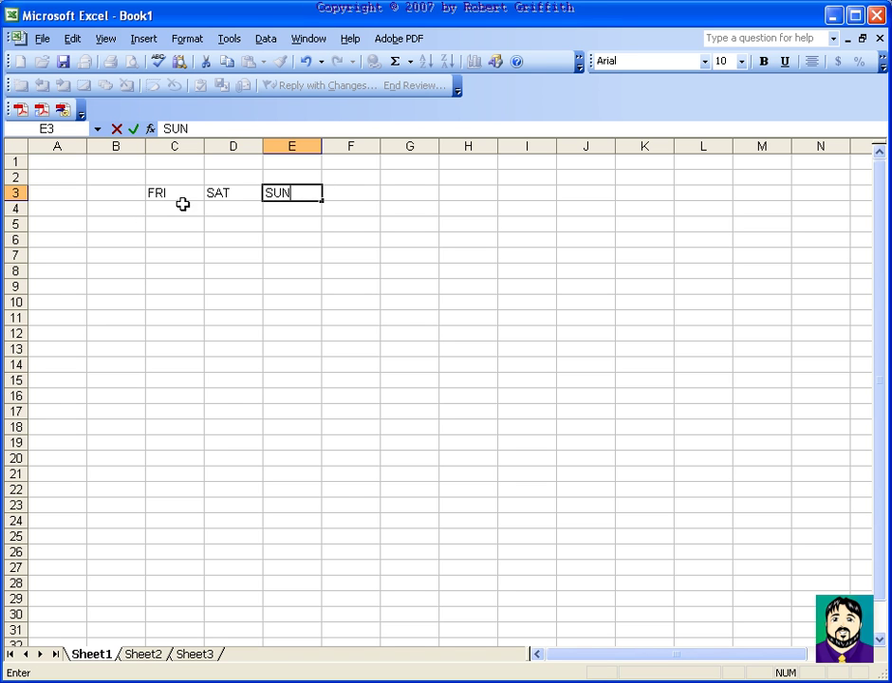
text(UN)
- Make C3:E3 bold and centred, and extend the day series through THU
drag(179, 194, 295, 186)
click(762, 65)
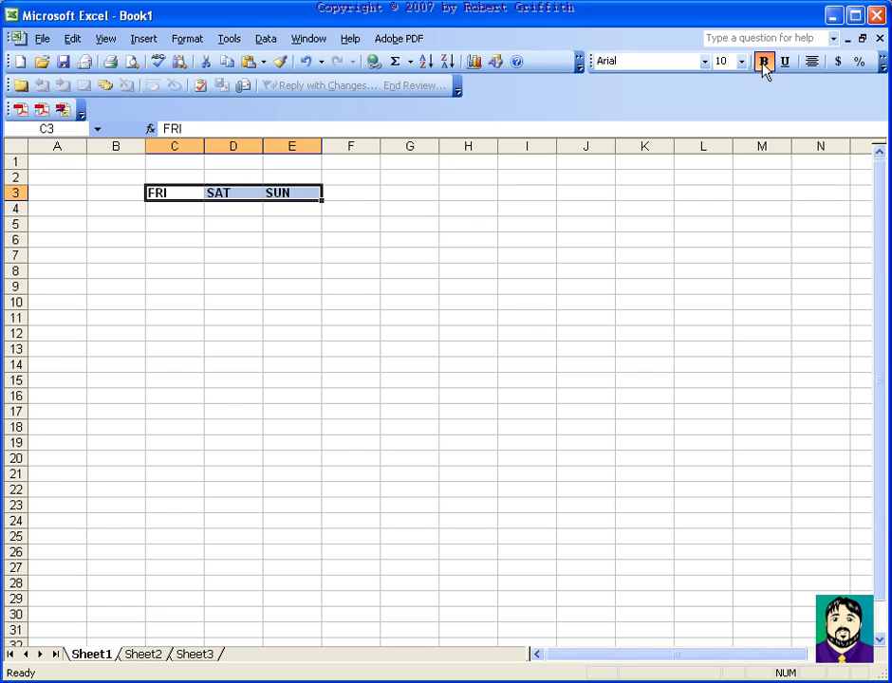
click(811, 67)
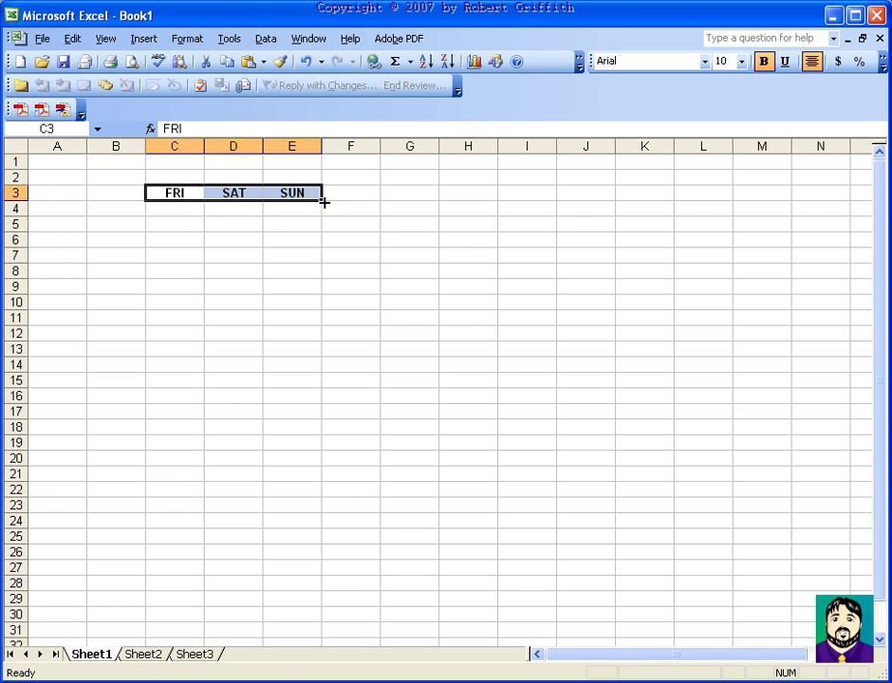
drag(323, 201, 542, 202)
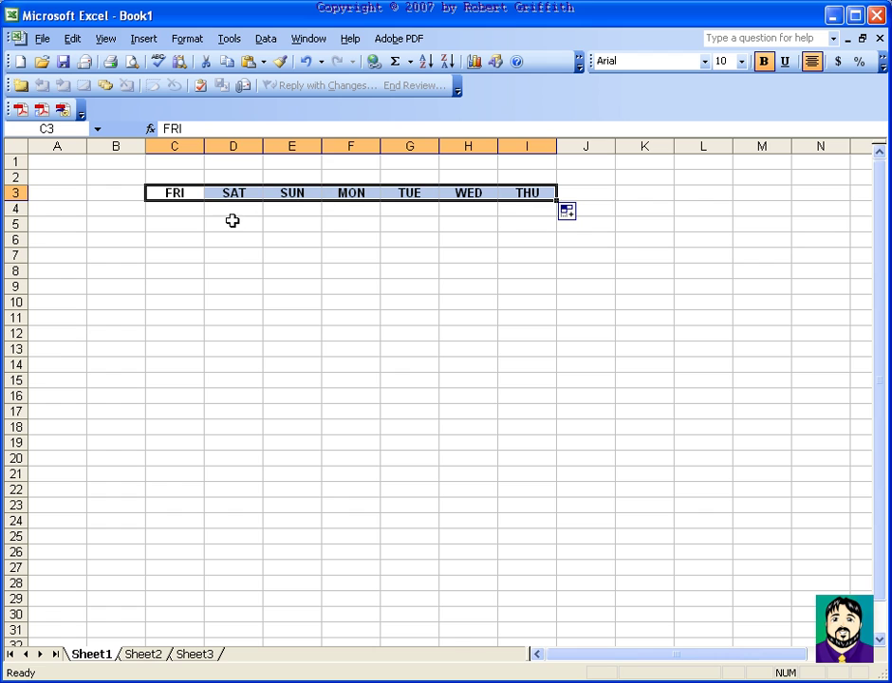
- Retype SUN and MON in C3:D3 and fill the series through SAT in I3
click(179, 194)
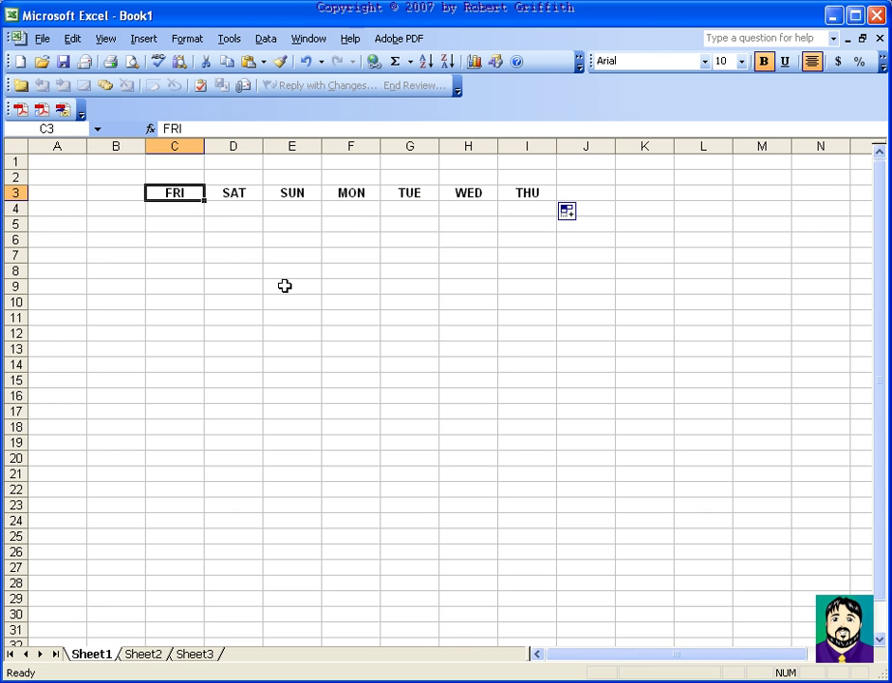
text(SUN)
key(Tab)
text(MON)
key(Left)
key(shift+Right)
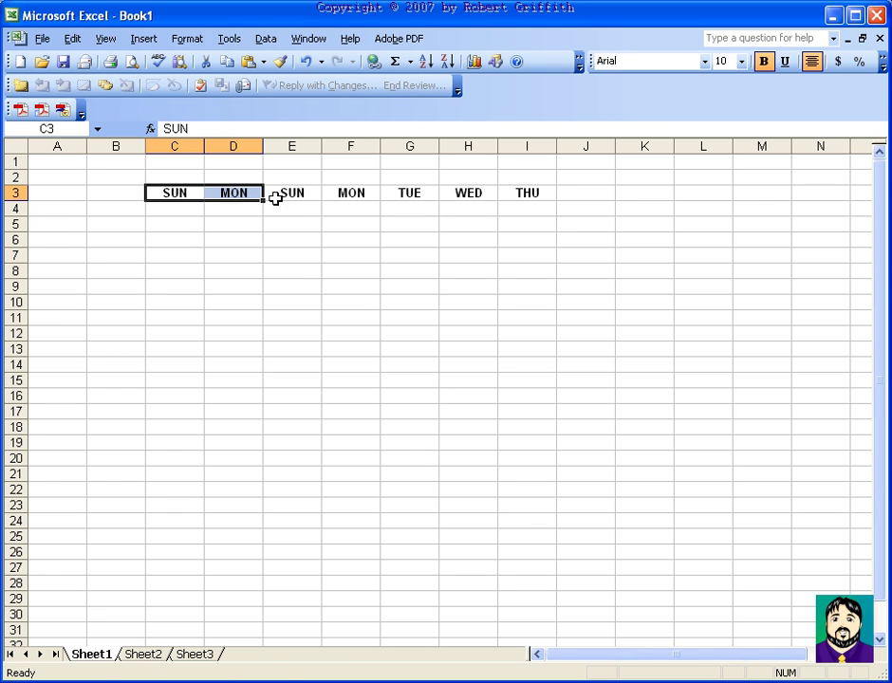
drag(263, 202, 541, 196)
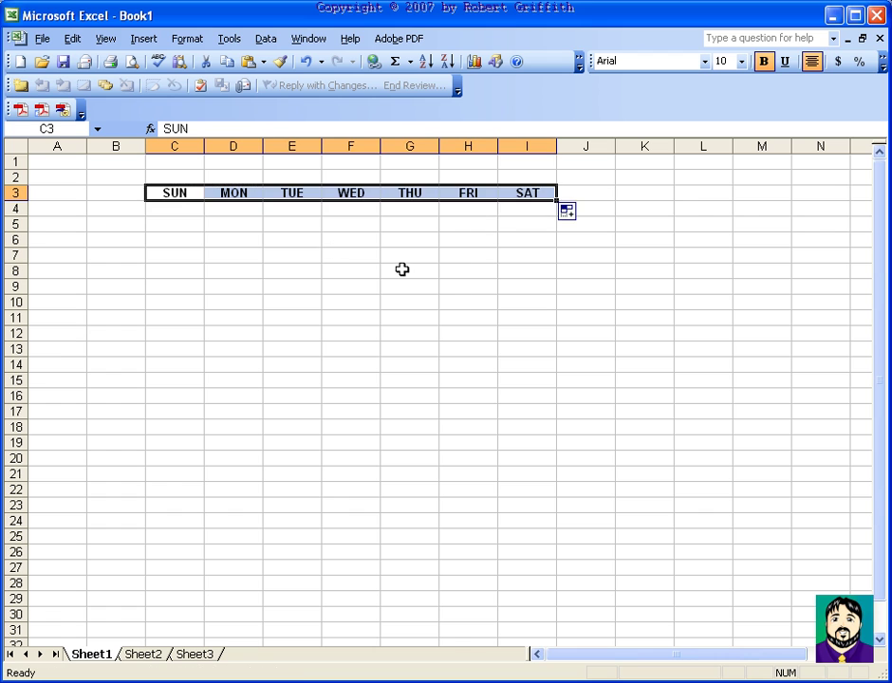
click(122, 213)
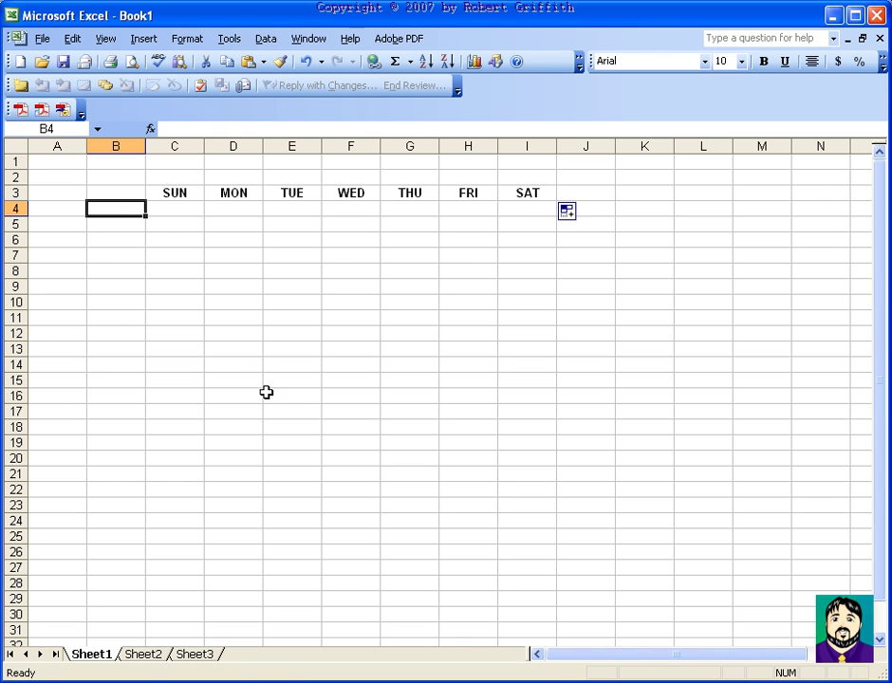
- Enter Student 1 and Student 2 in B4:B5 and fill the labels down to Student 5
text(Student 1)
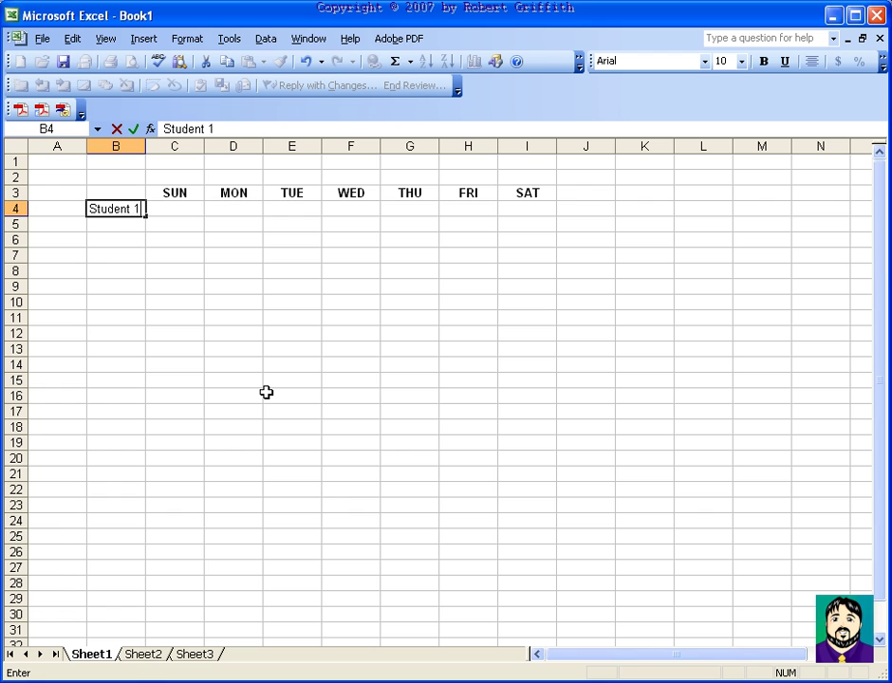
key(Return)
text(Student 2)
key(Up)
key(shift+Down)
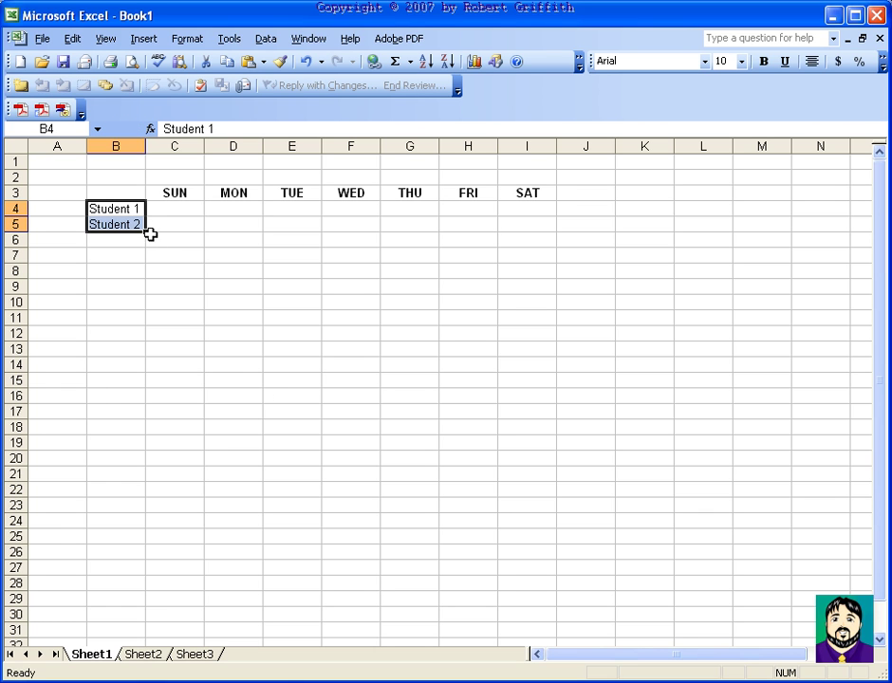
drag(146, 233, 133, 291)
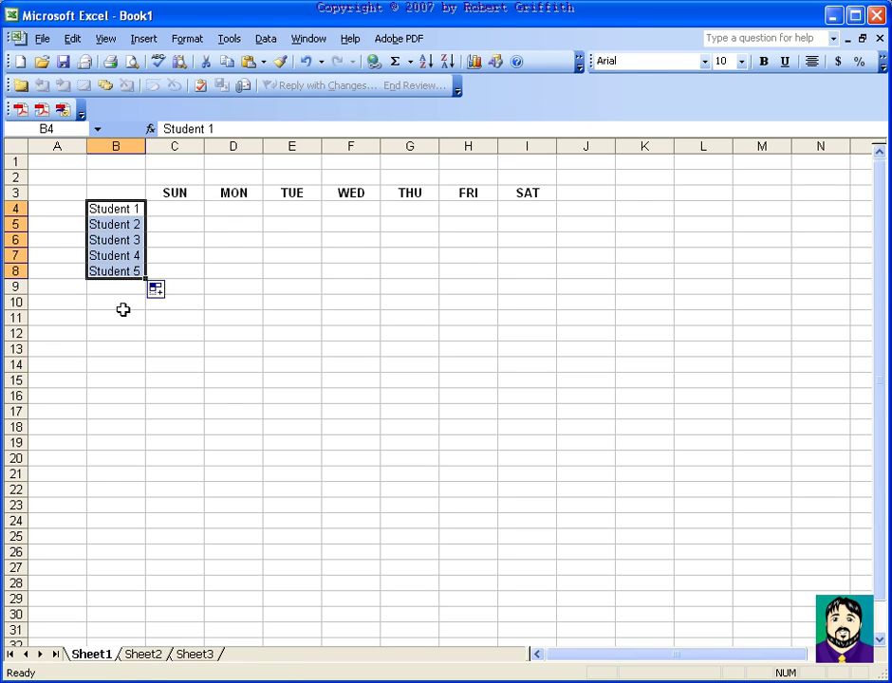
click(190, 208)
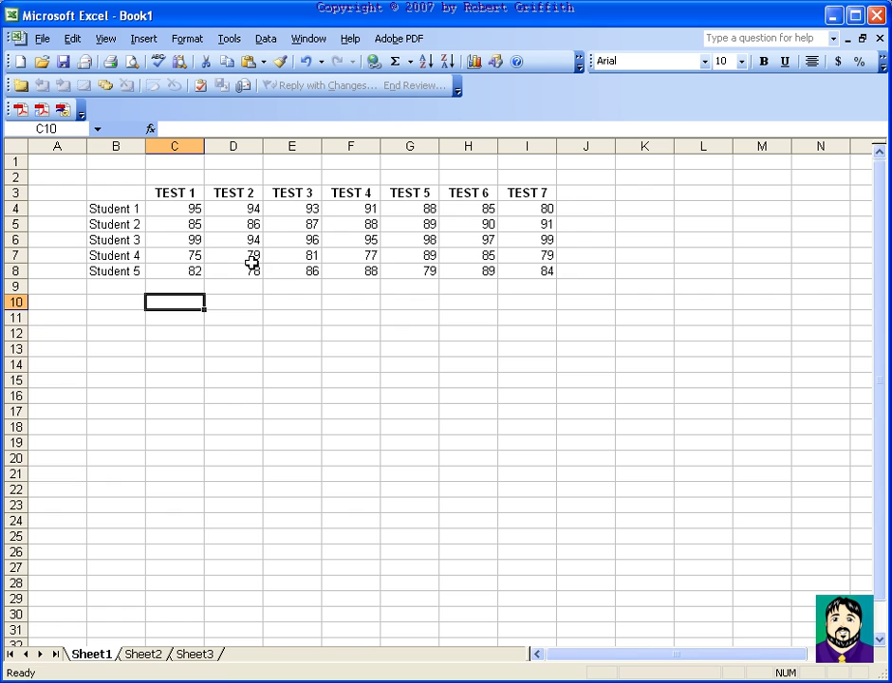
- Head J3 TOTAL and enter =SUM(C4:I4) for the first student, giving 626
click(602, 194)
text(TOTAL)
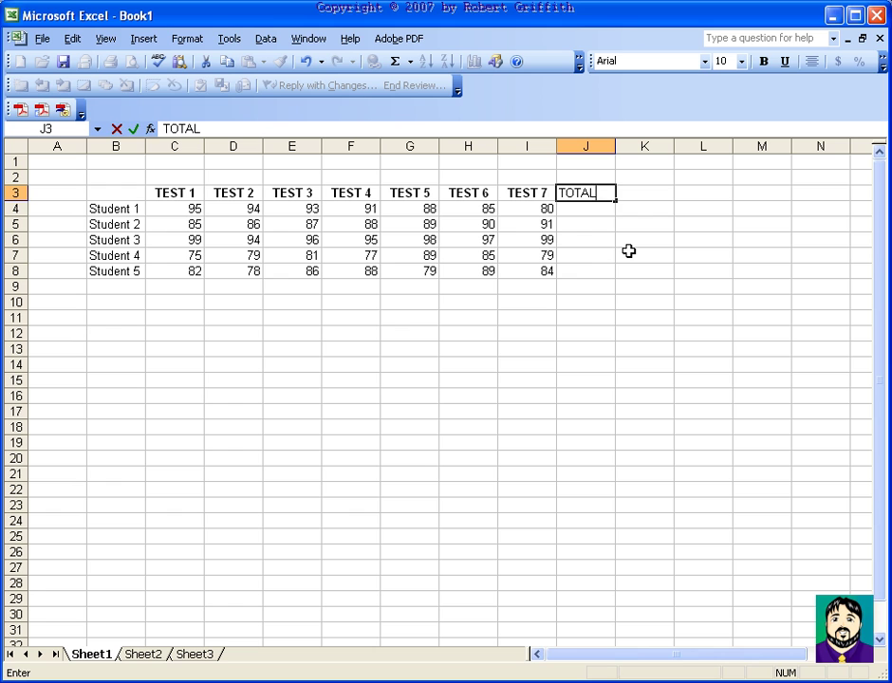
key(Return)
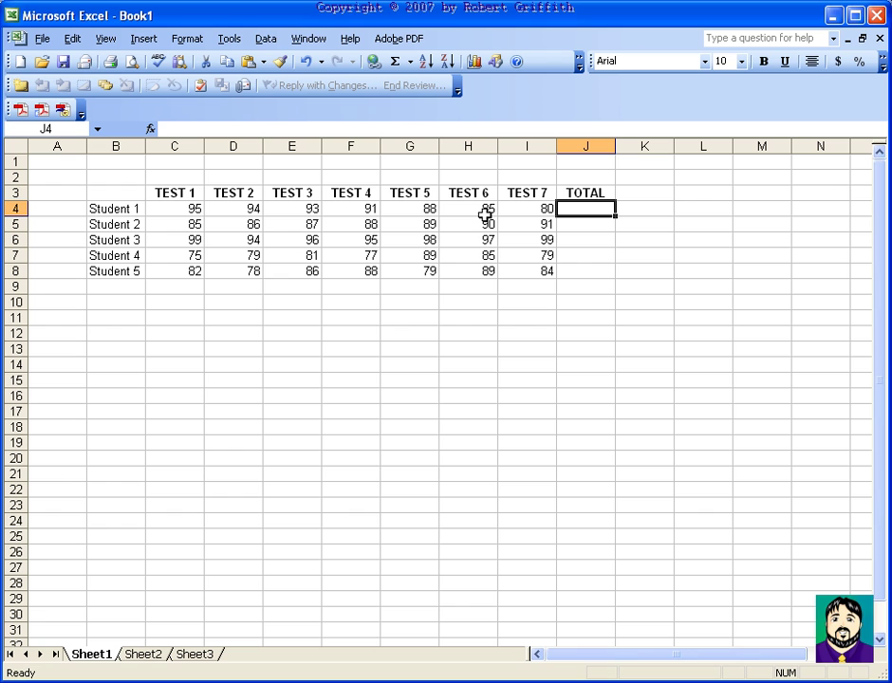
text(=sum)
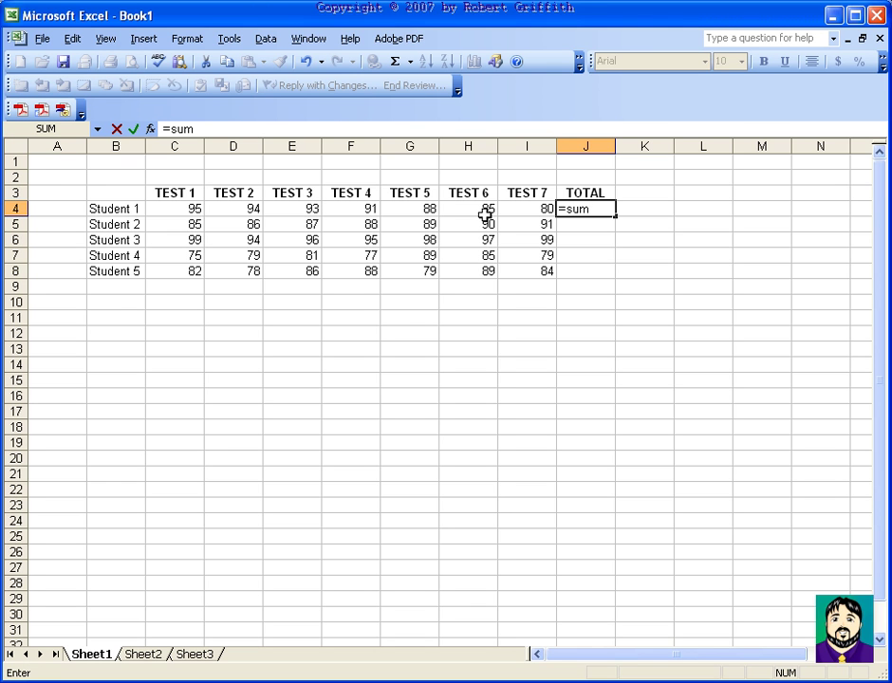
text(()
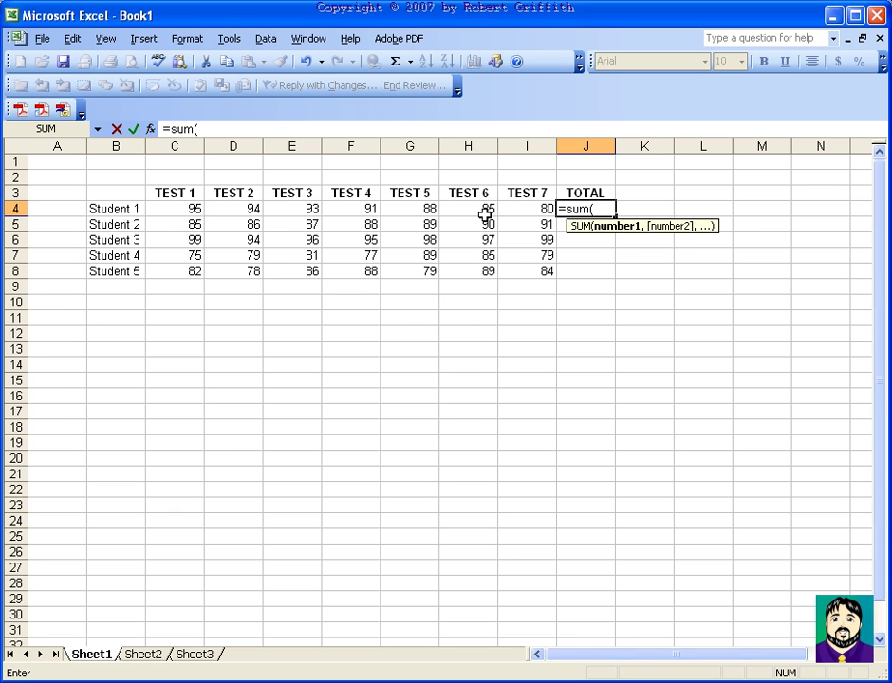
text(c4:i)
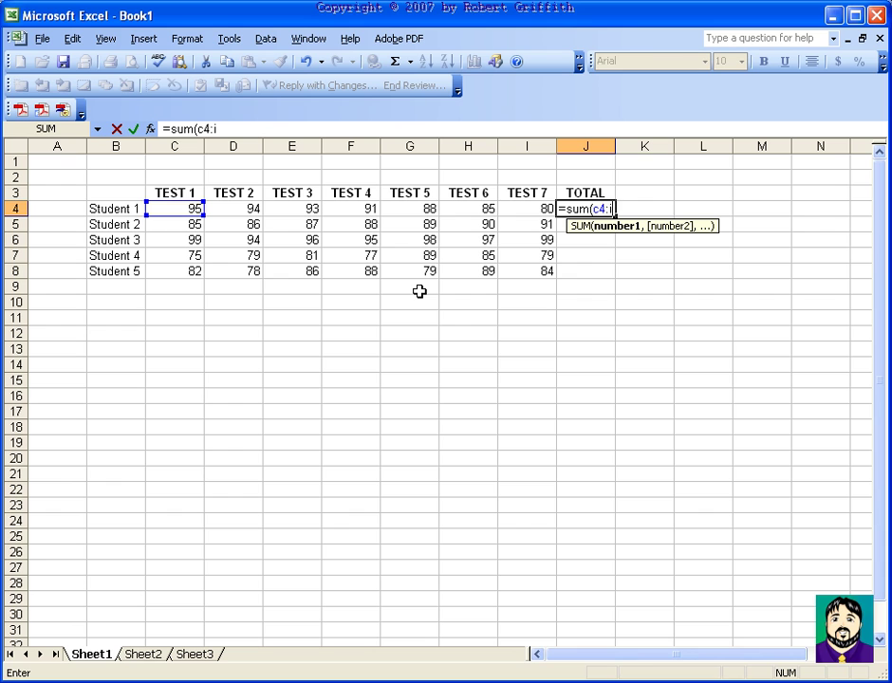
text(4)
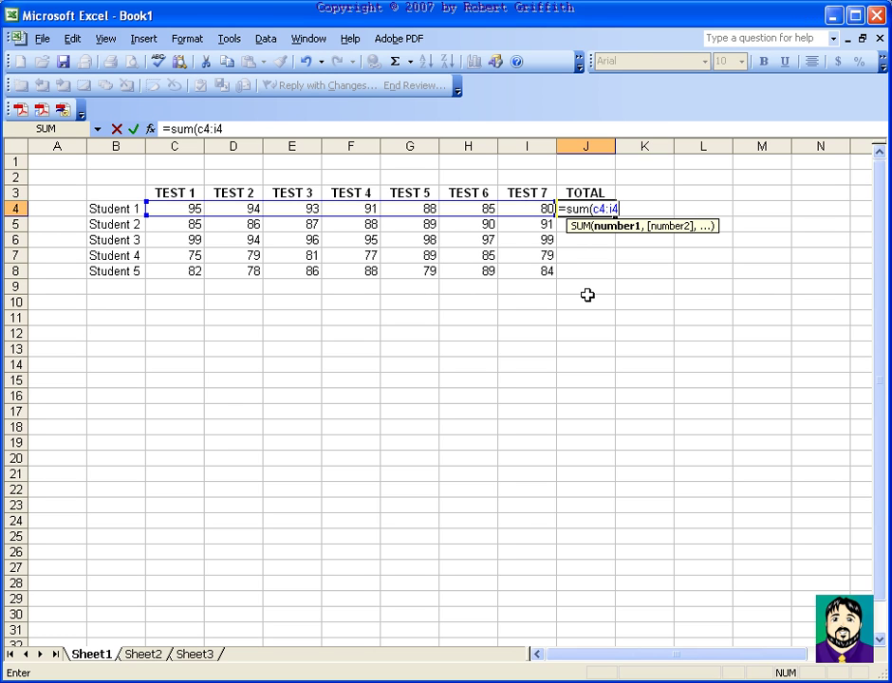
text())
key(Return)
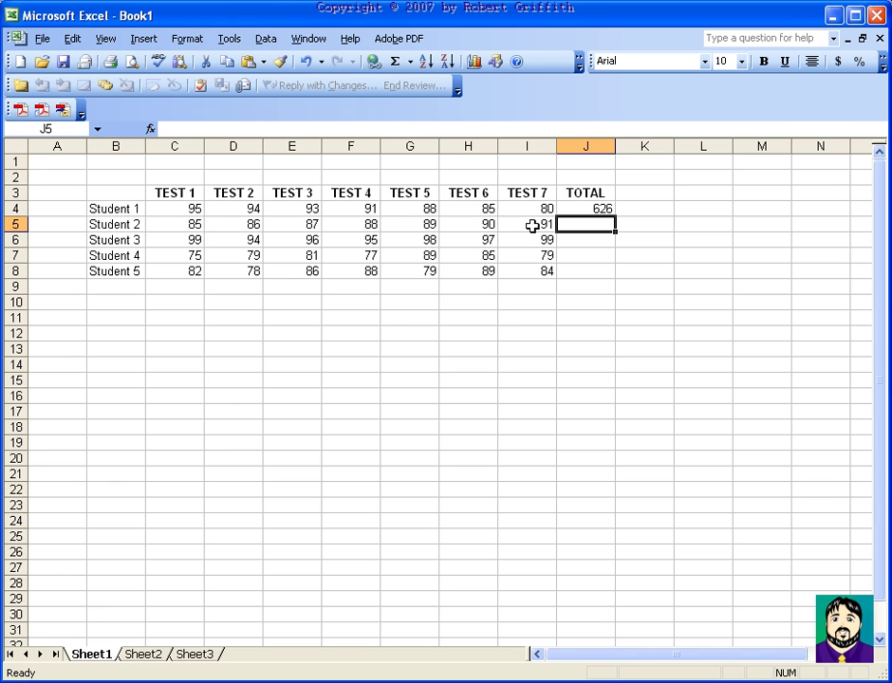
- AutoSum the second student's total and sum the third student's scores C6:I6 (616, 678)
click(397, 62)
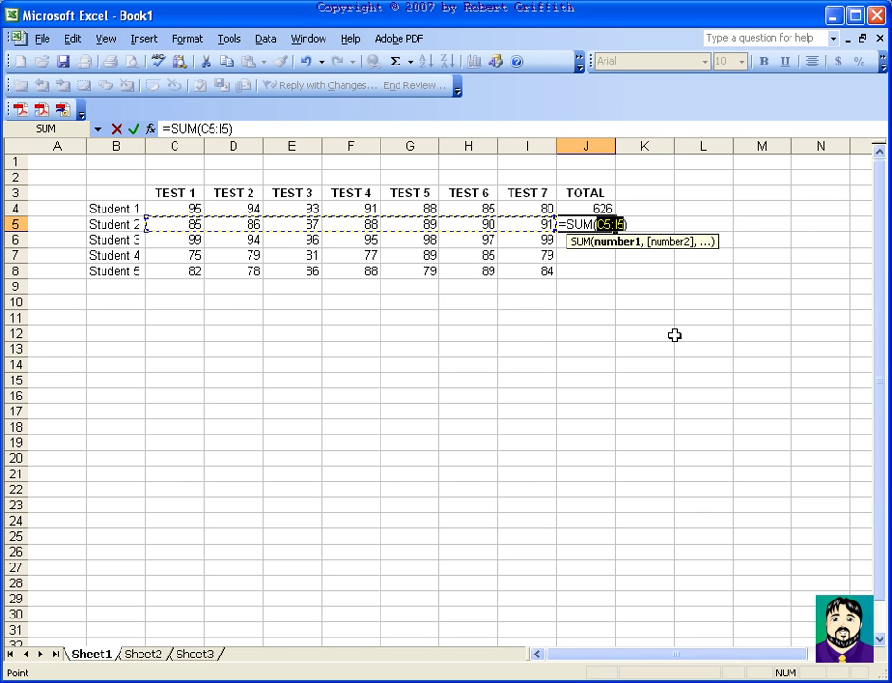
key(Return)
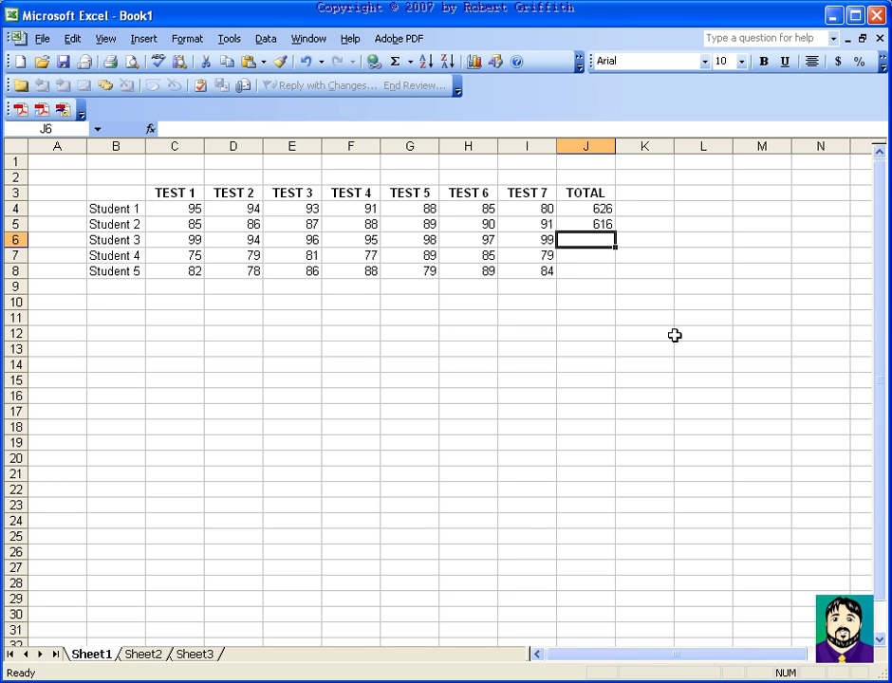
text(=)
text(-)
text(um)
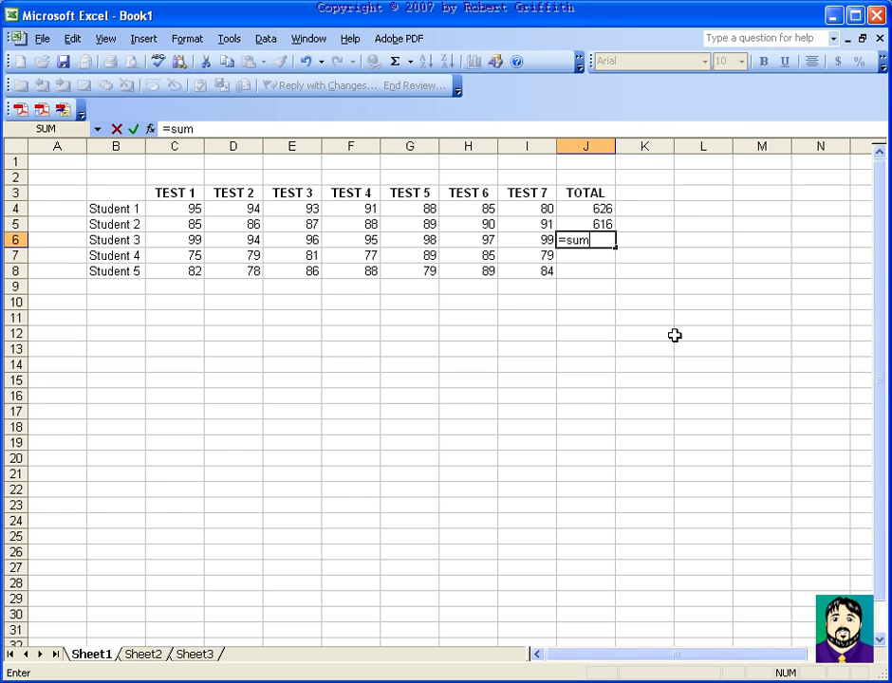
text(()
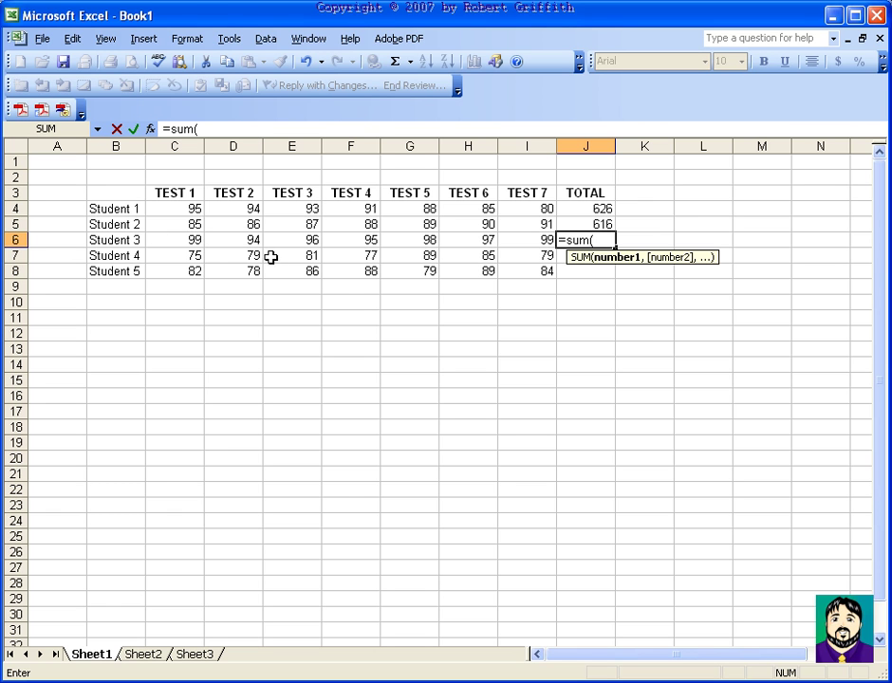
click(195, 240)
drag(195, 240, 526, 237)
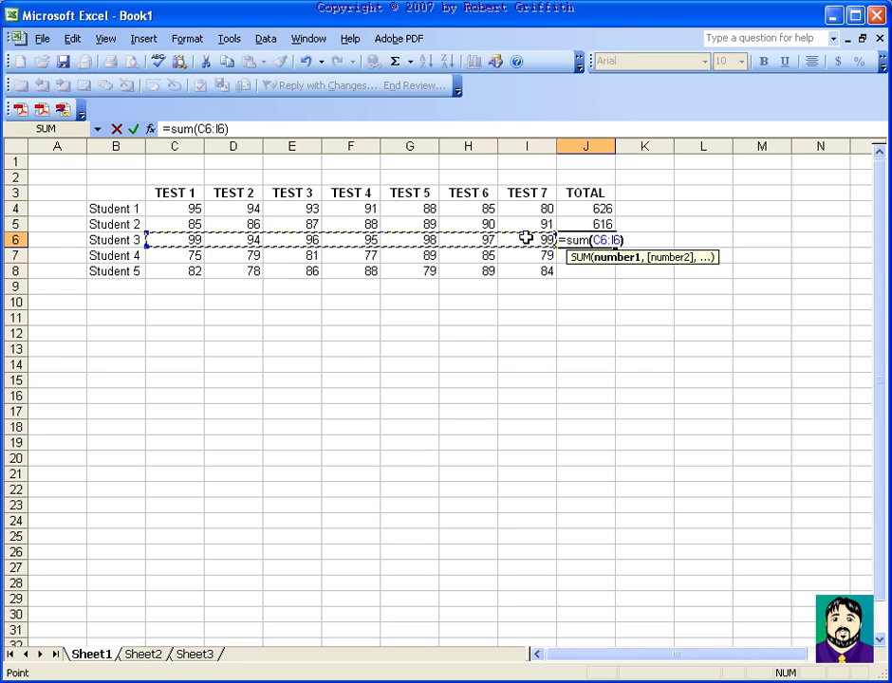
key(Return)
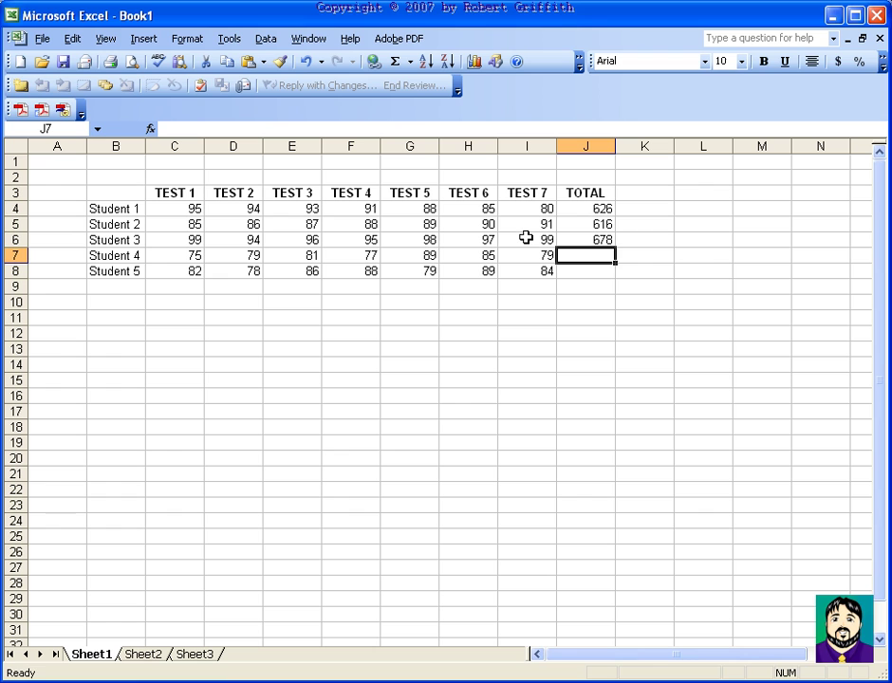
- AutoSum the fourth and fifth students' totals over C7:I7 and C8:I8 (565, 586)
click(395, 60)
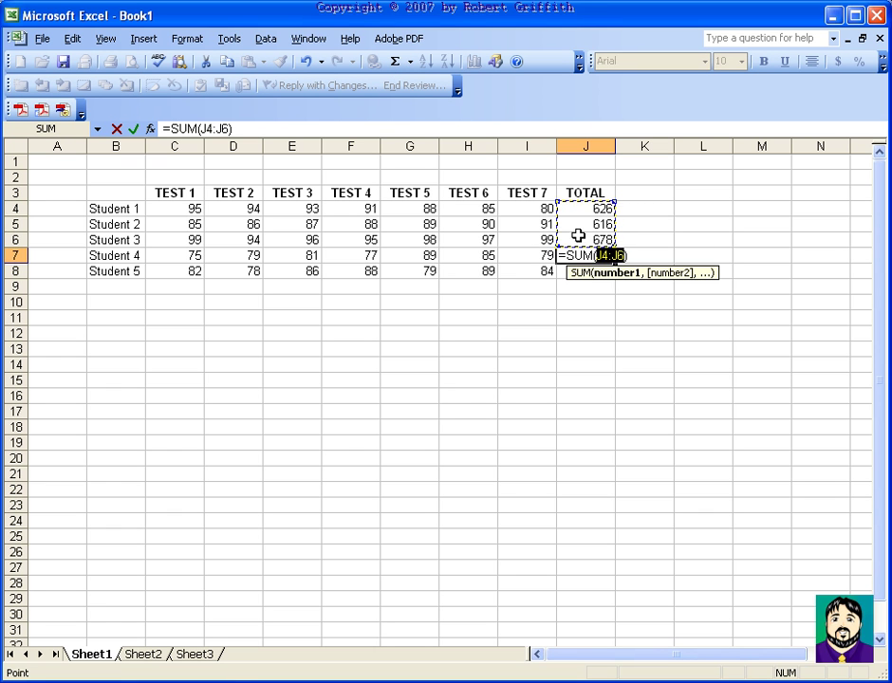
drag(536, 252, 181, 255)
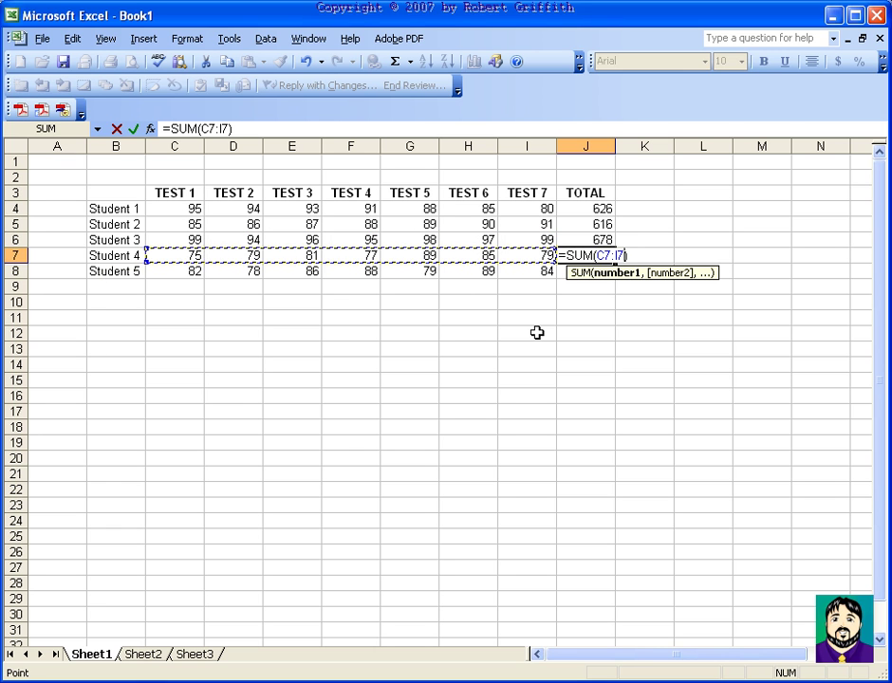
key(Return)
click(395, 61)
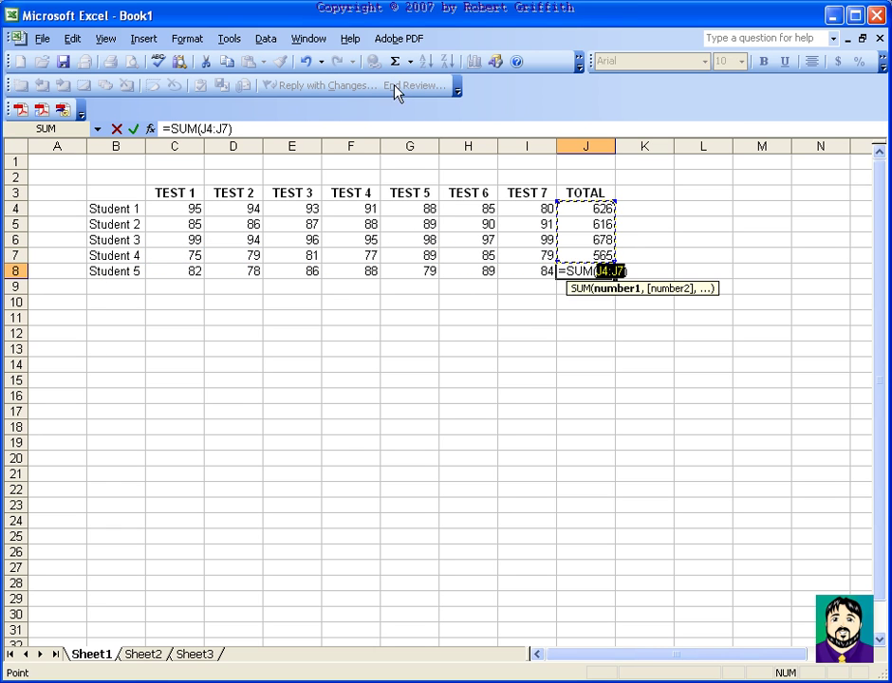
drag(535, 273, 189, 265)
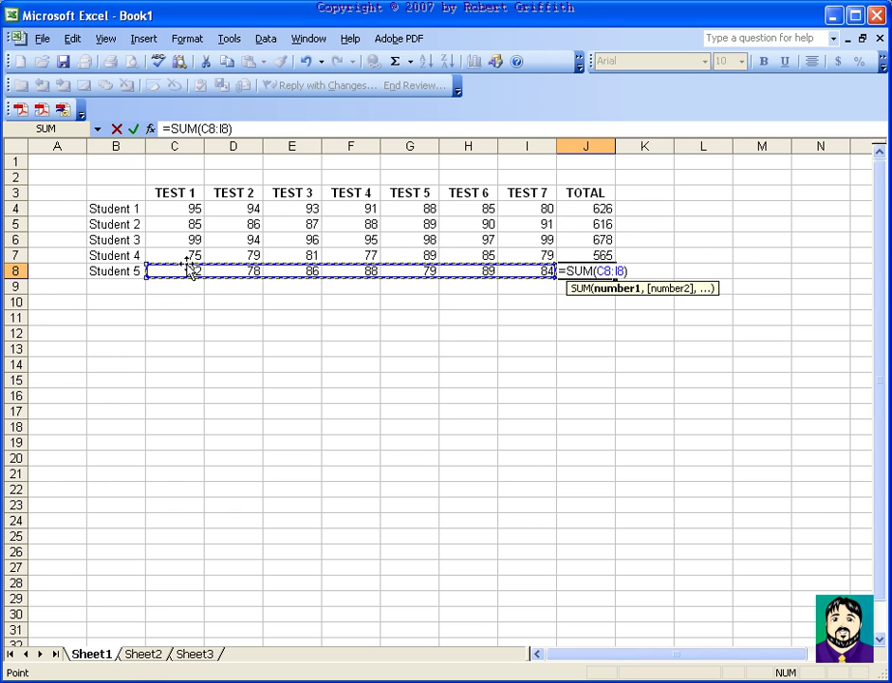
key(Return)
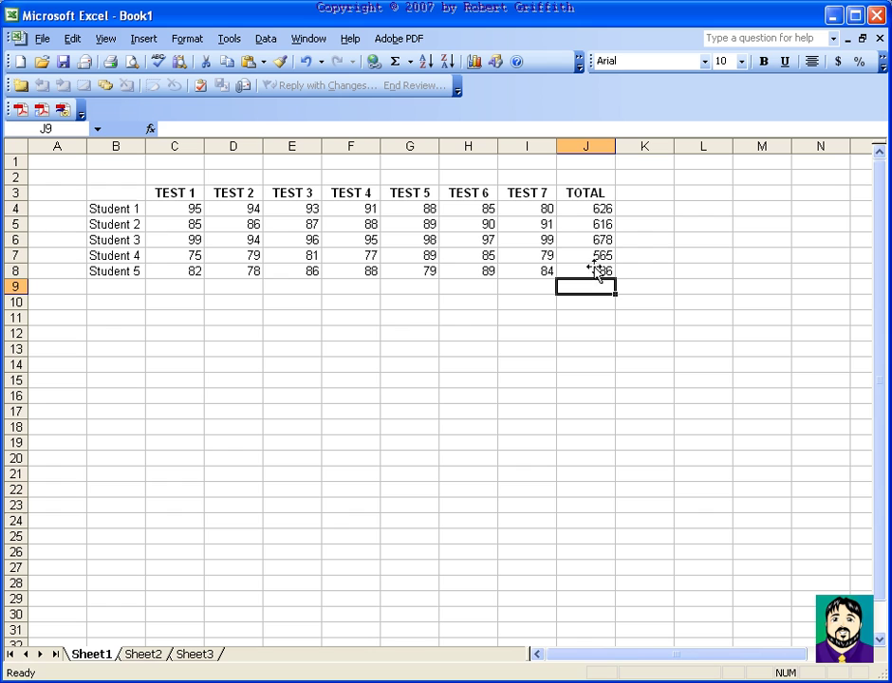
click(174, 289)
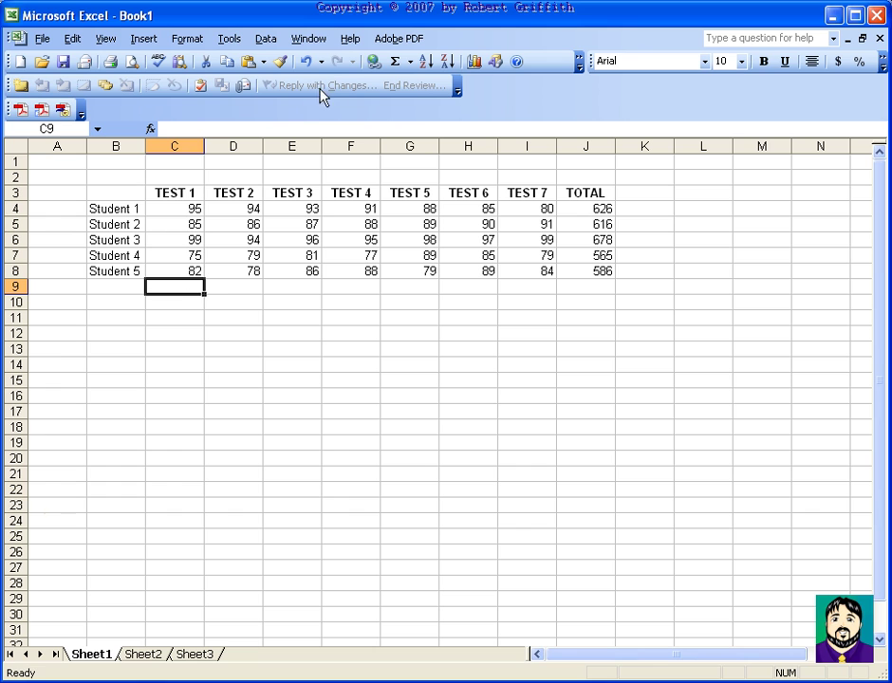
- AutoSum the TEST 1 scores in C9 (436) and label B9 TOTALS:
click(394, 60)
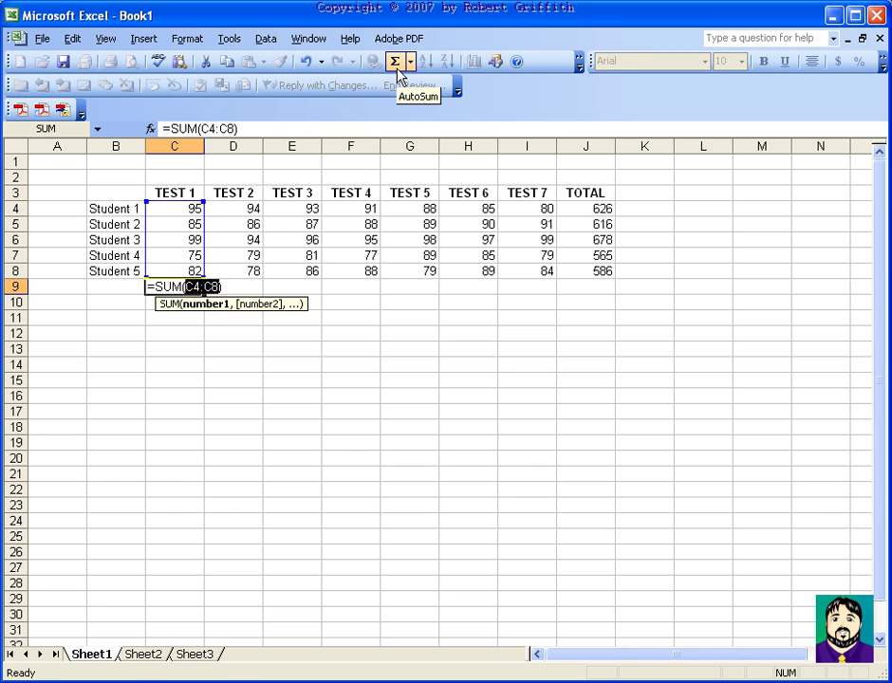
key(Return)
key(Up)
key(Left)
text(TOT)
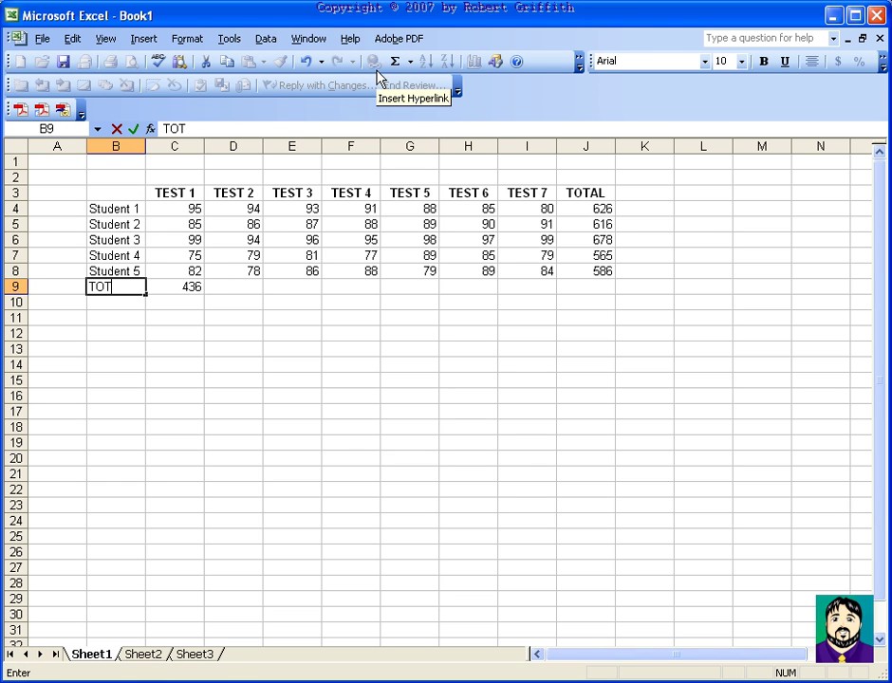
text(ALS:)
key(Tab)
key(Tab)
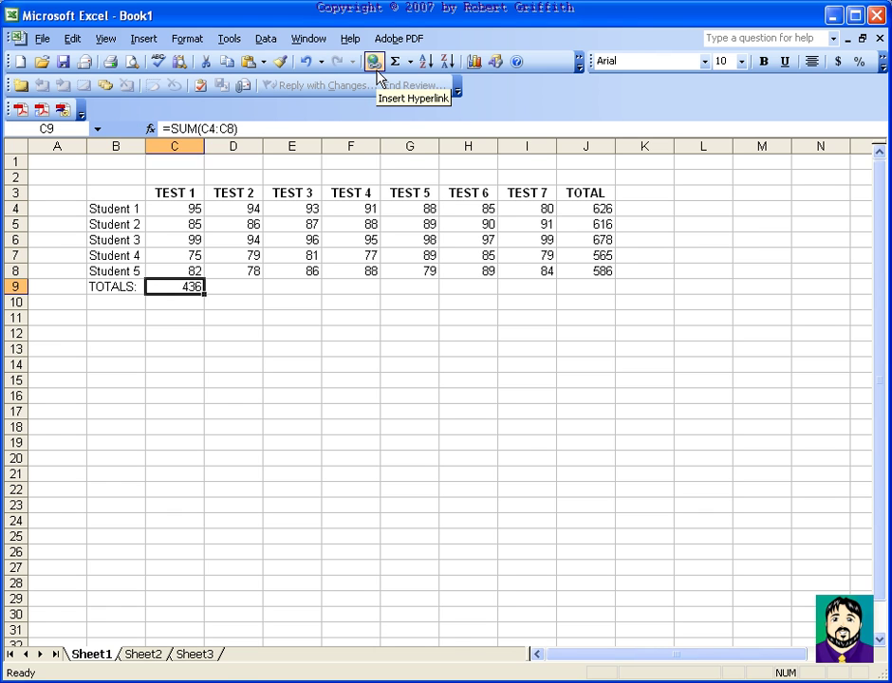
- AutoSum TEST 2 in D9 and fill the totals across to I9, ending at 433
click(397, 62)
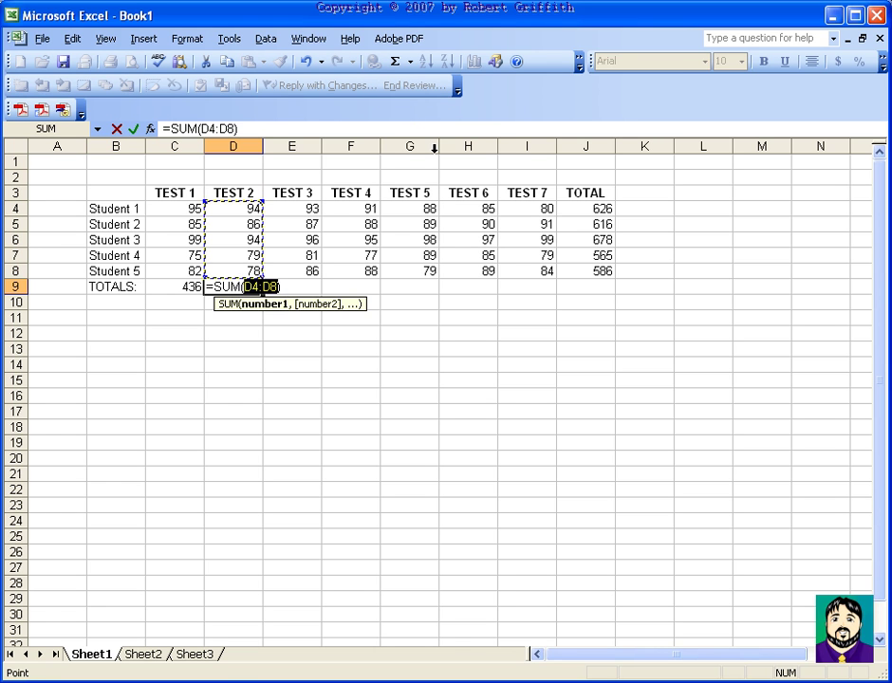
key(Return)
drag(185, 287, 530, 299)
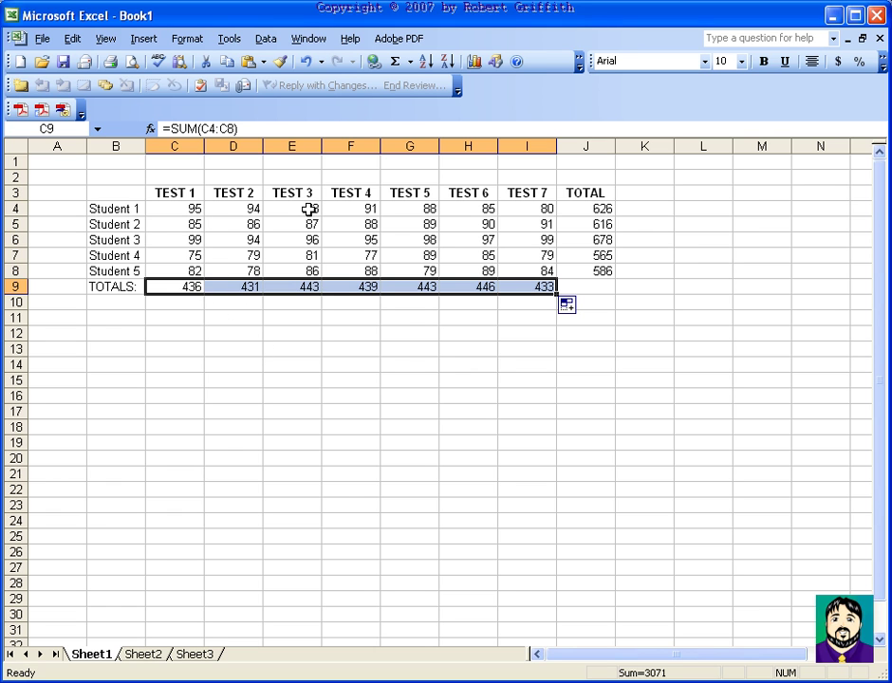
click(296, 351)
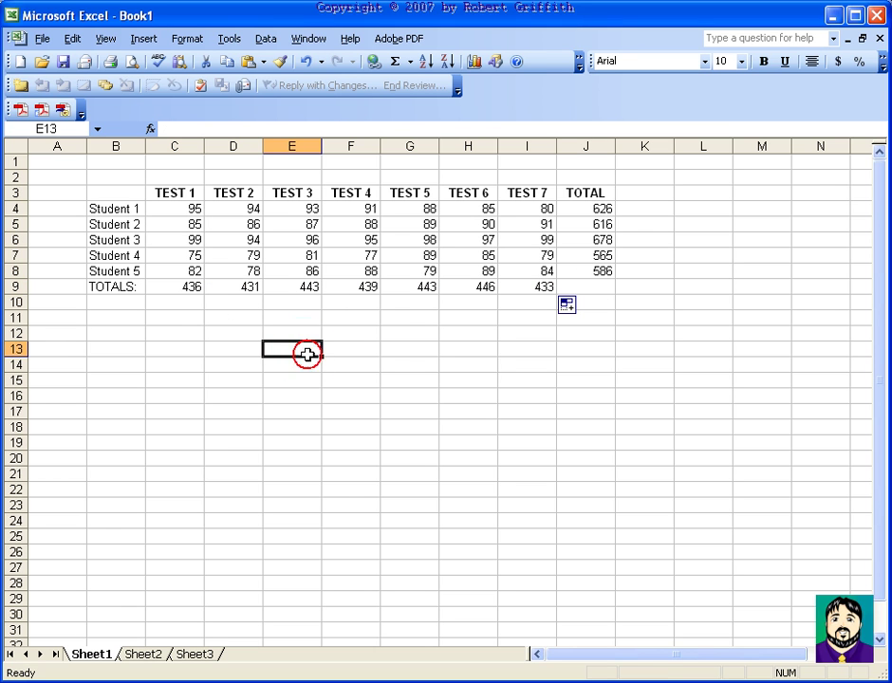
click(171, 332)
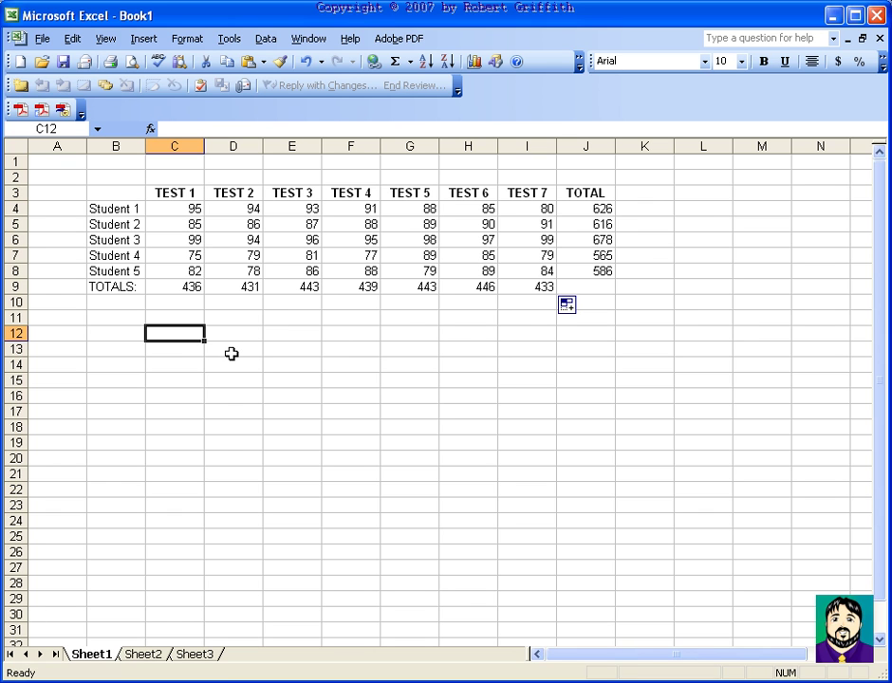
- Label B11 AVG and enter =AVERAGE(C4:C8) in C11, showing 87.2
click(122, 317)
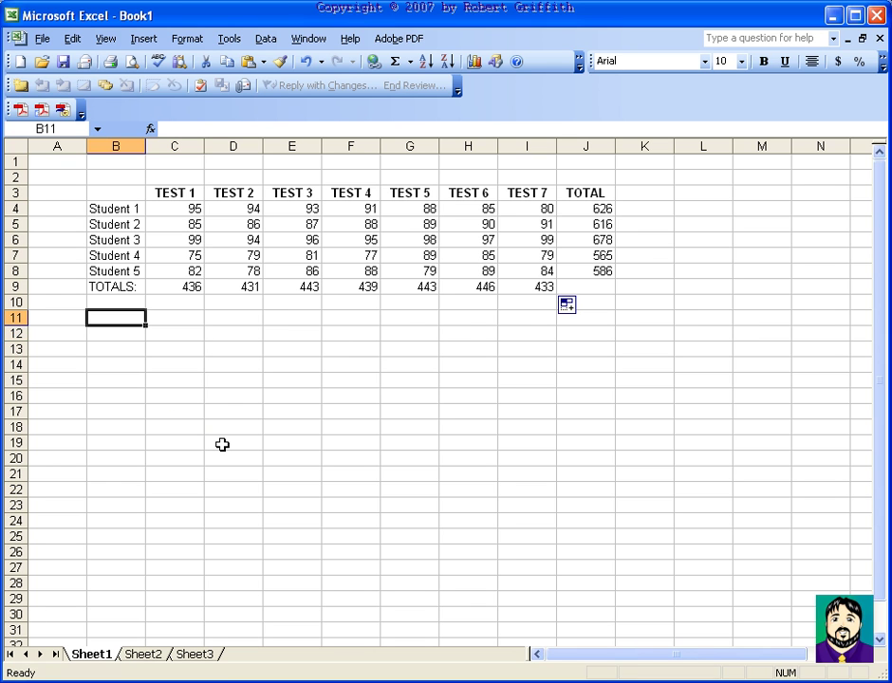
text(AVG)
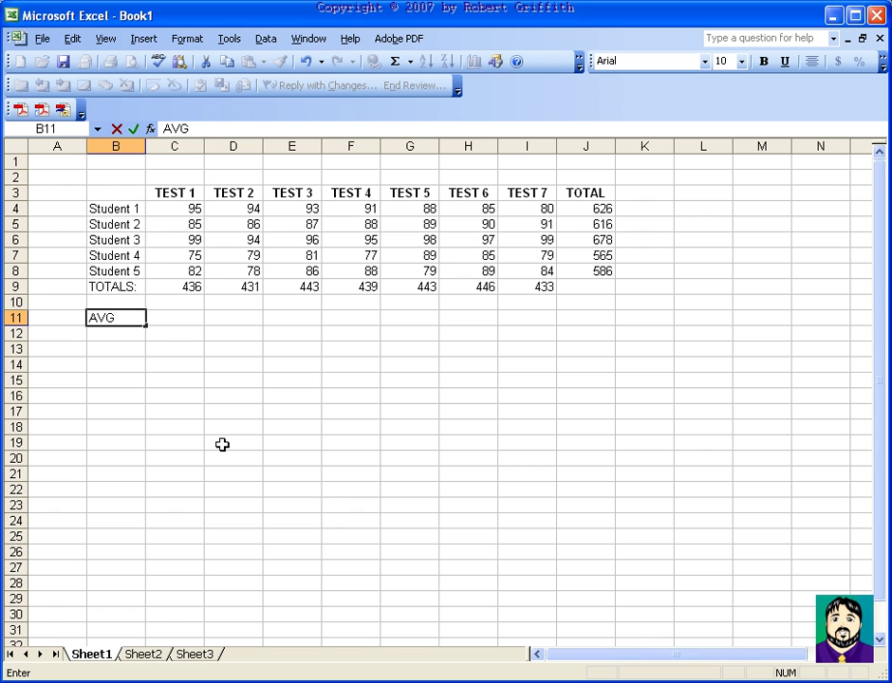
key(Tab)
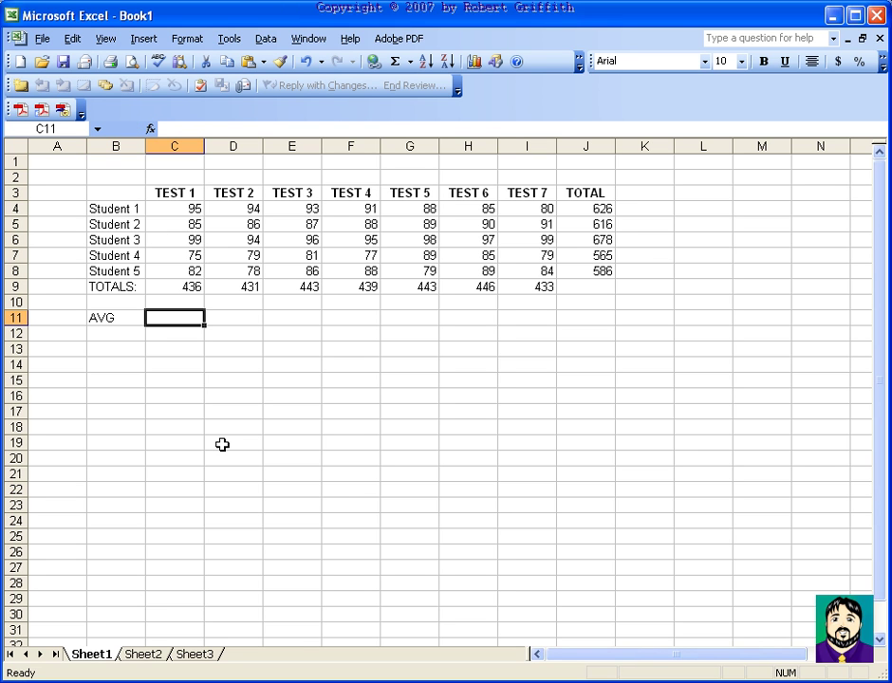
text(=AV)
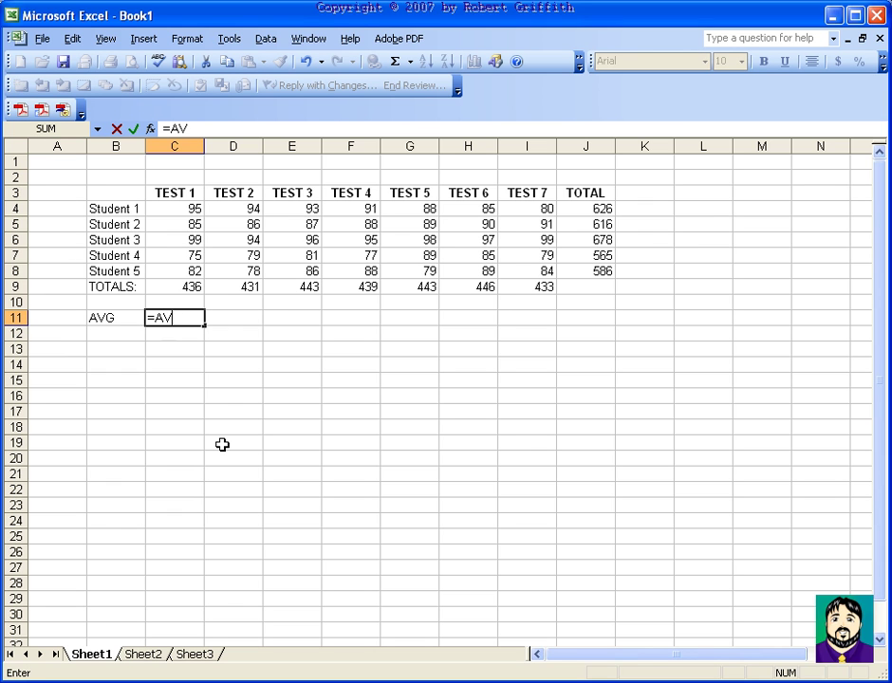
text(ERAGE()
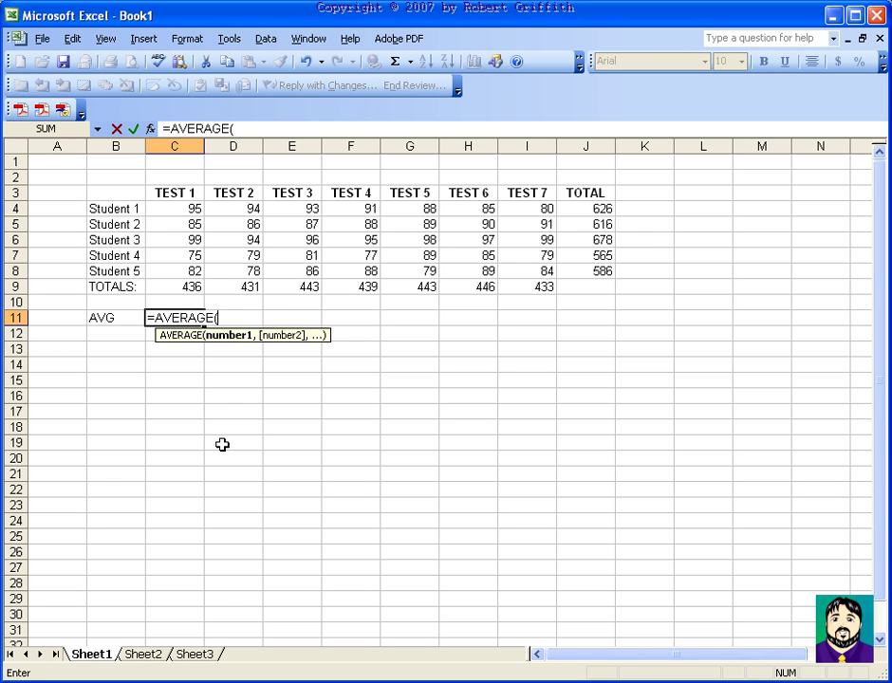
drag(186, 208, 181, 272)
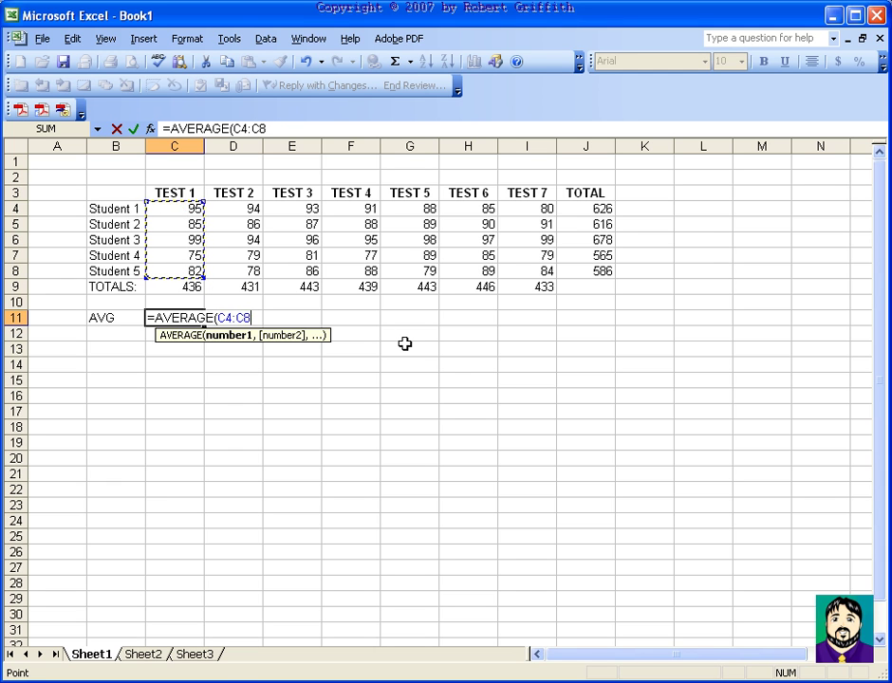
text())
key(Return)
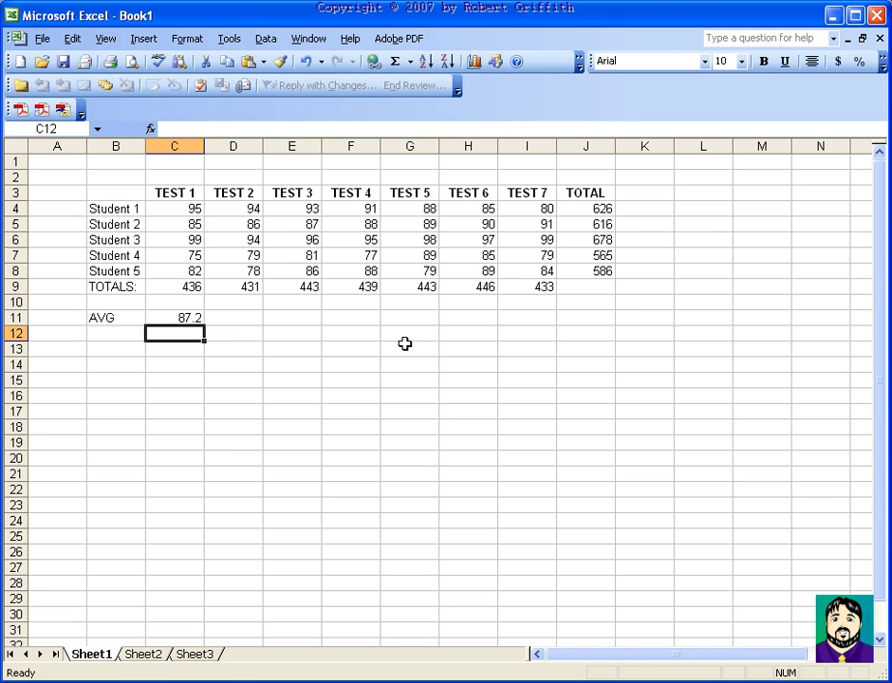
key(Up)
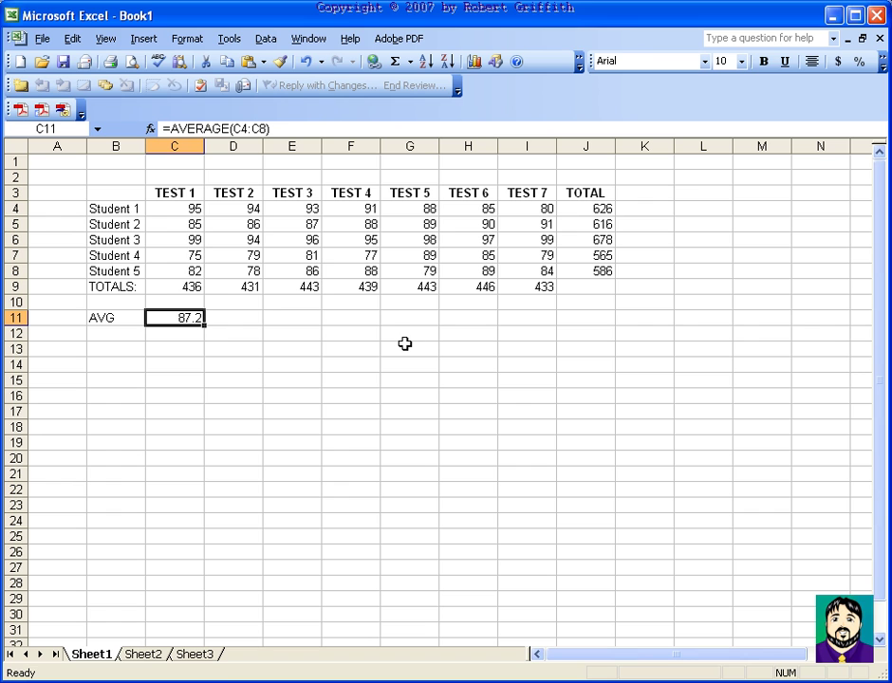
- Copy the C11 average with Edit > Copy and paste it into D11, giving 86.2
click(72, 38)
click(99, 125)
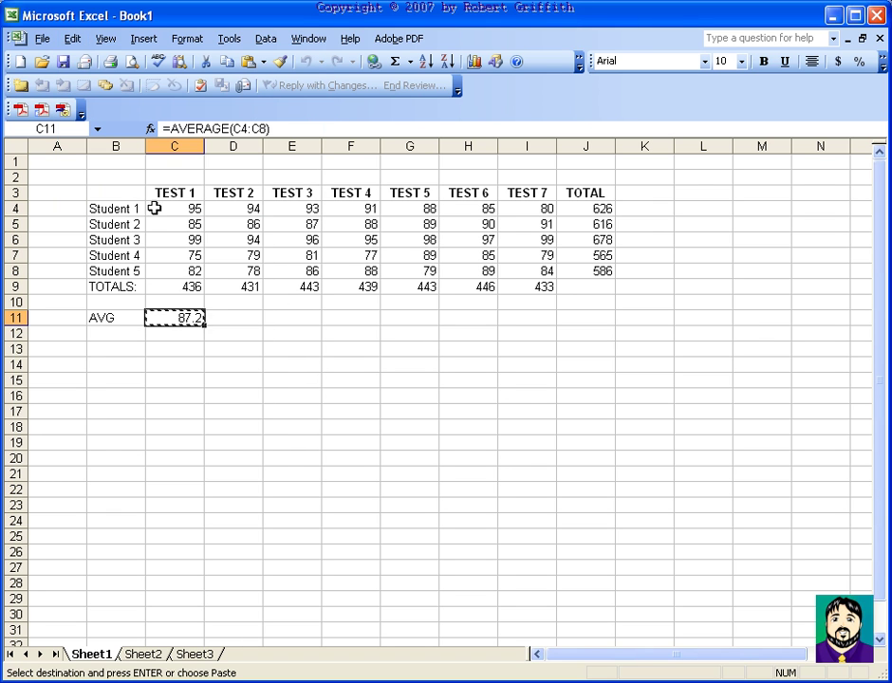
click(233, 316)
click(72, 38)
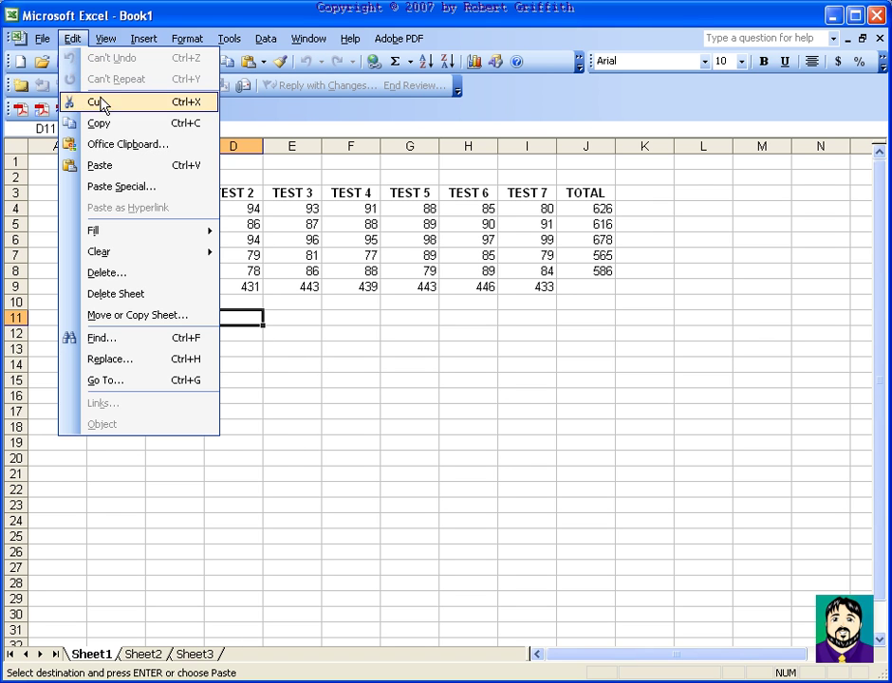
click(123, 168)
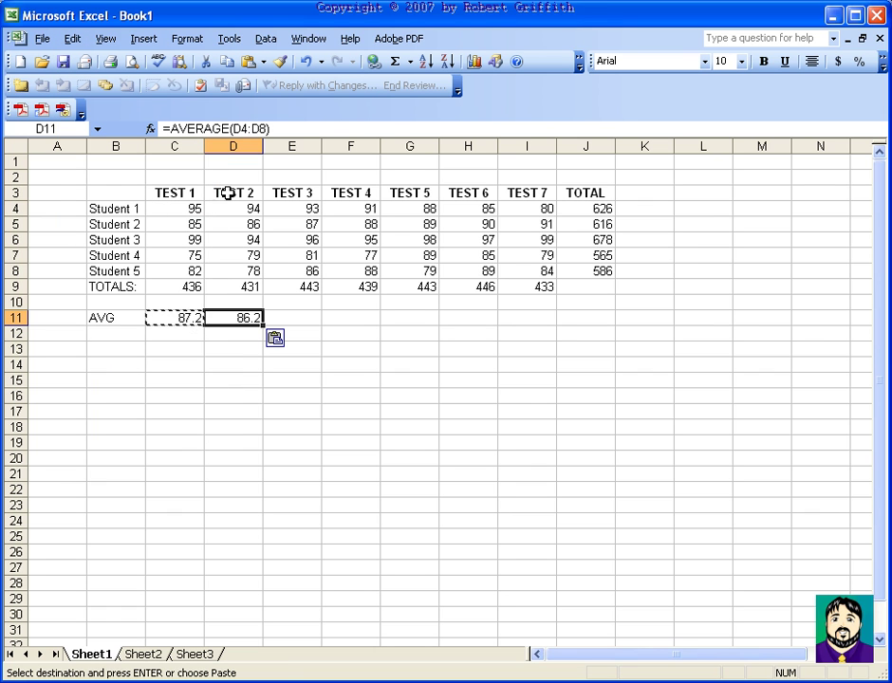
click(185, 316)
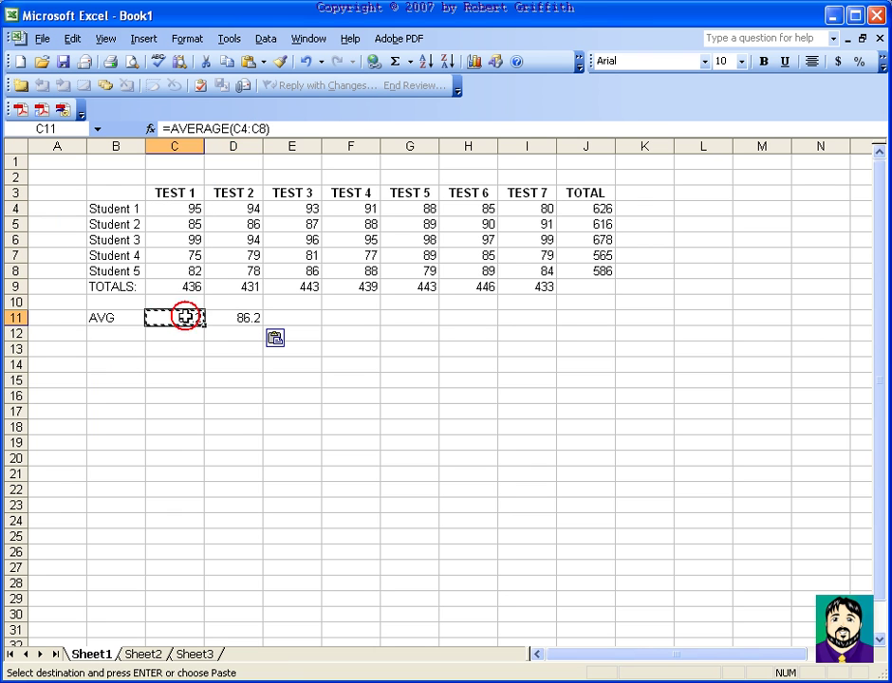
click(238, 320)
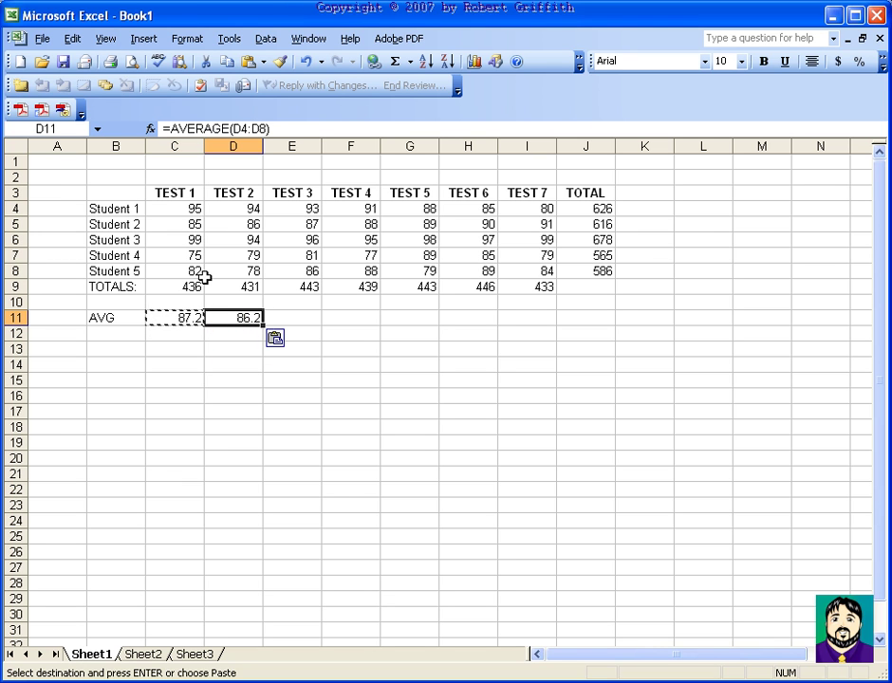
- Paste the average formula into E11 through J11 (88.6, 87.8, 88.6, 89.2, 86.6, 614.2)
click(314, 319)
key(ctrl+v)
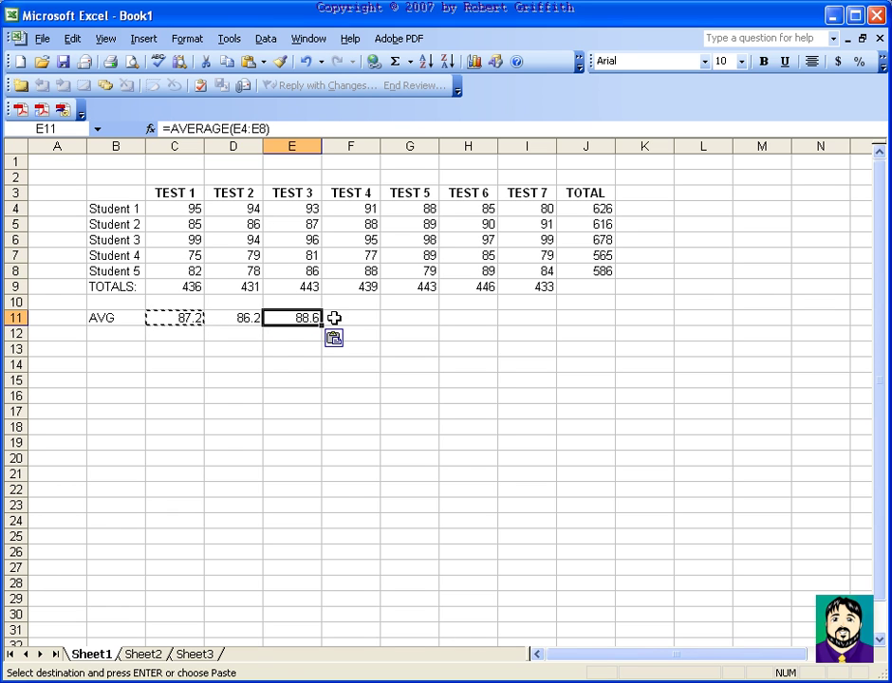
click(375, 319)
key(ctrl+v)
click(422, 321)
key(ctrl+v)
click(461, 320)
key(ctrl+v)
click(524, 321)
key(ctrl+v)
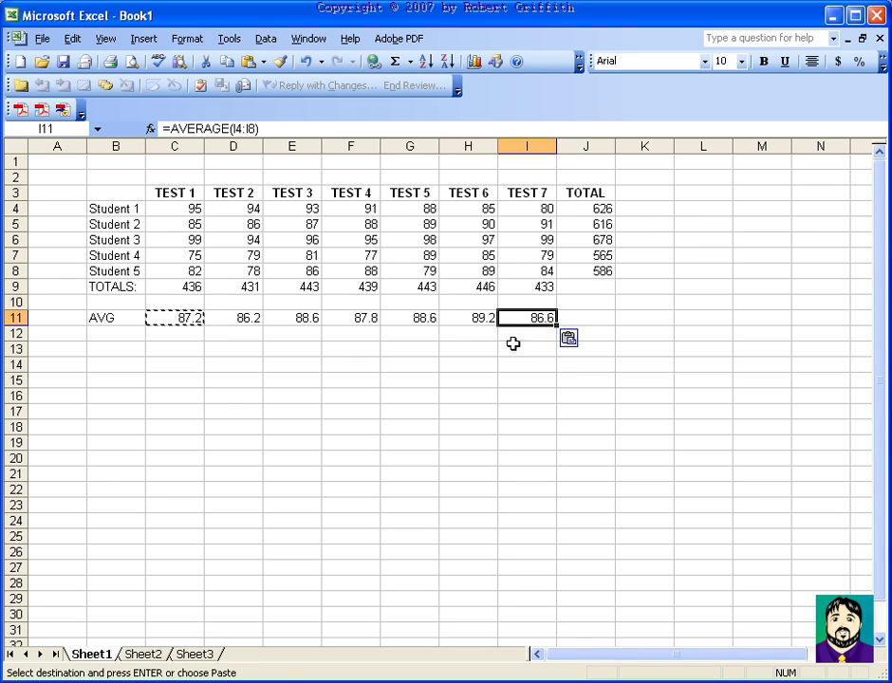
click(604, 323)
key(ctrl+v)
click(598, 364)
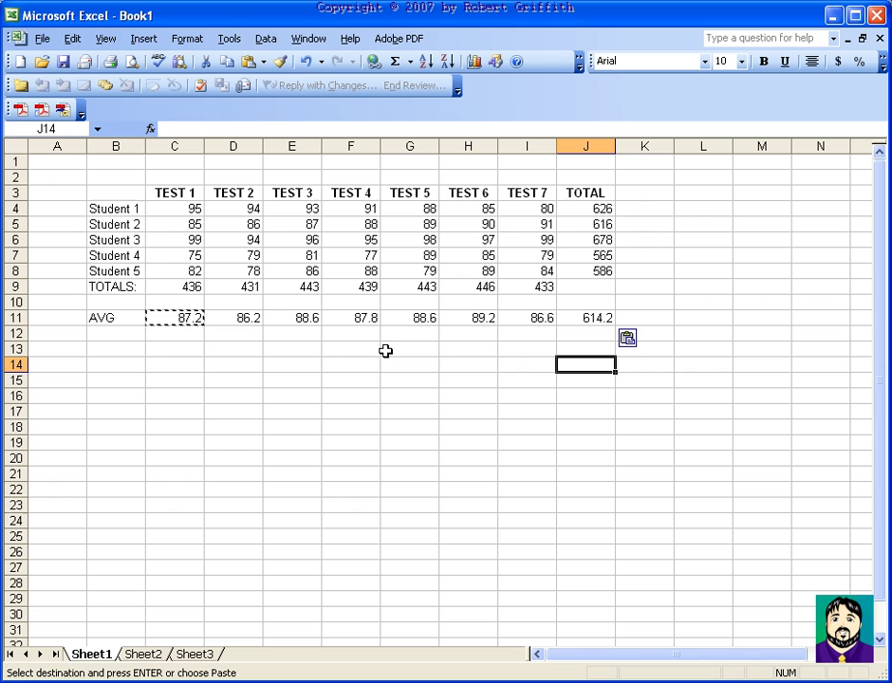
click(167, 344)
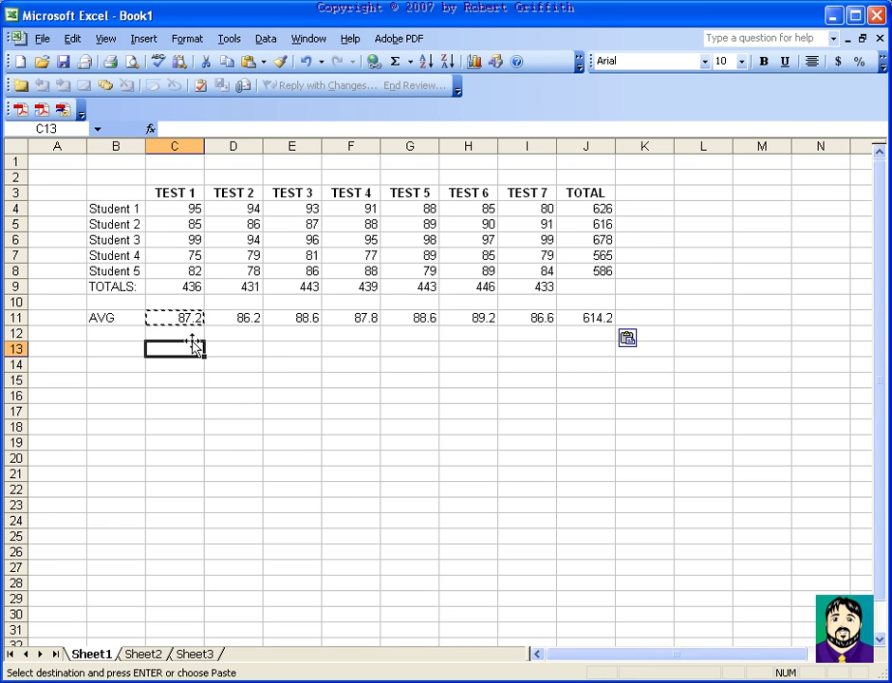
click(103, 334)
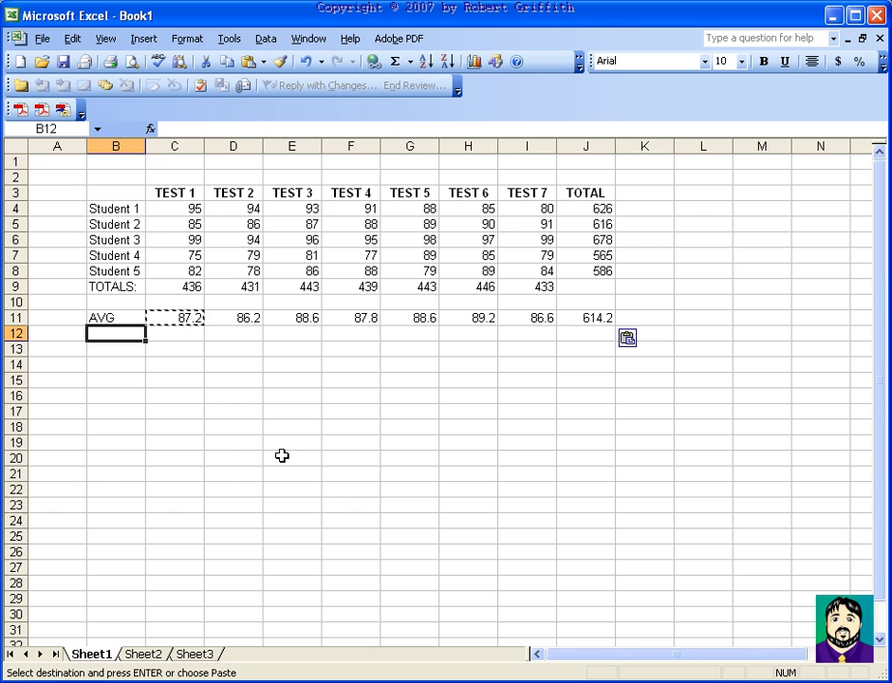
- Label B12 MAX and enter =MAX(C4:C8) in C12, showing 99
text(MAX)
key(Tab)
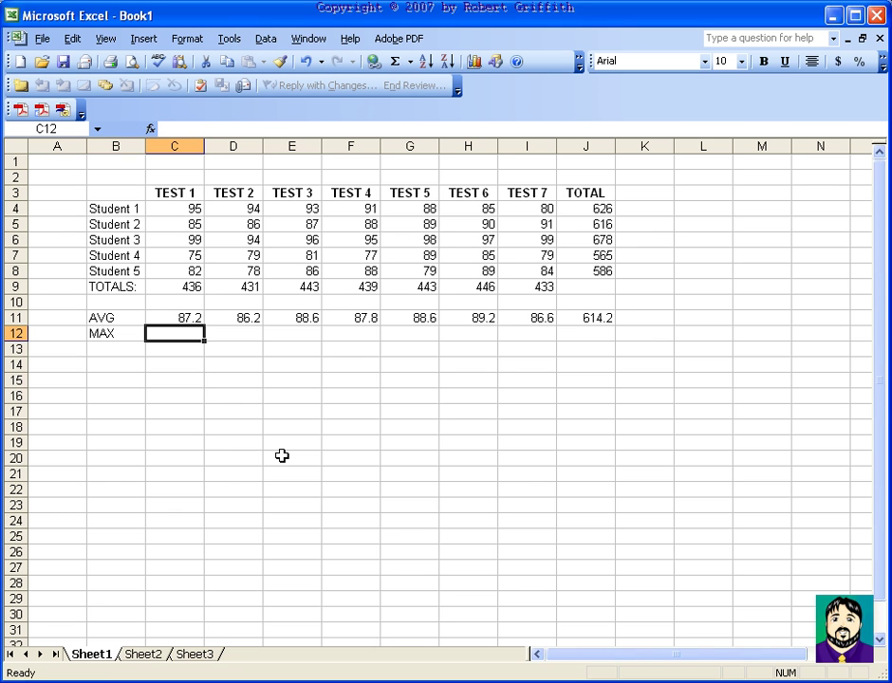
text(=max)
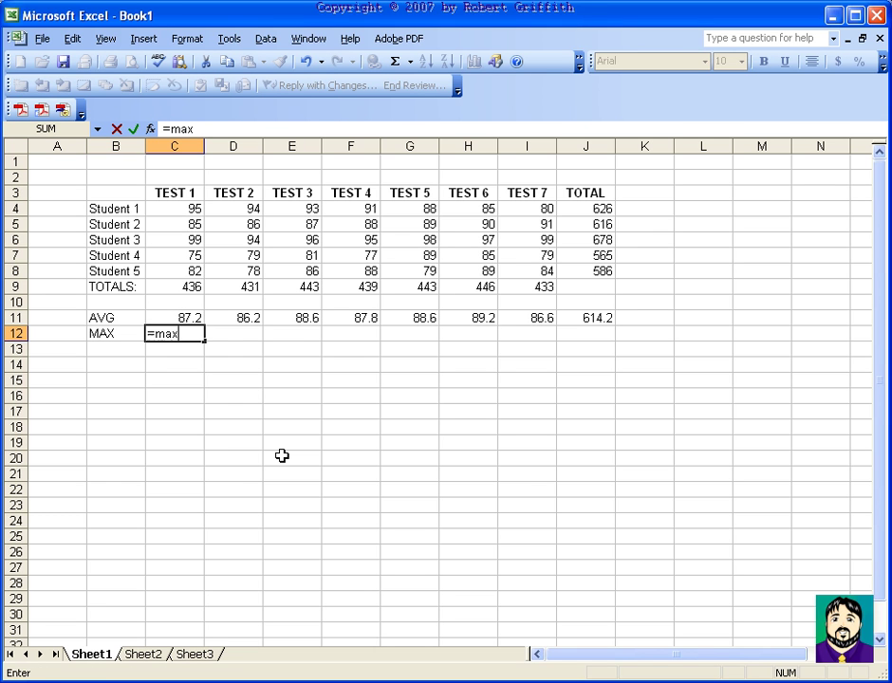
text(()
drag(196, 207, 197, 271)
text())
key(Return)
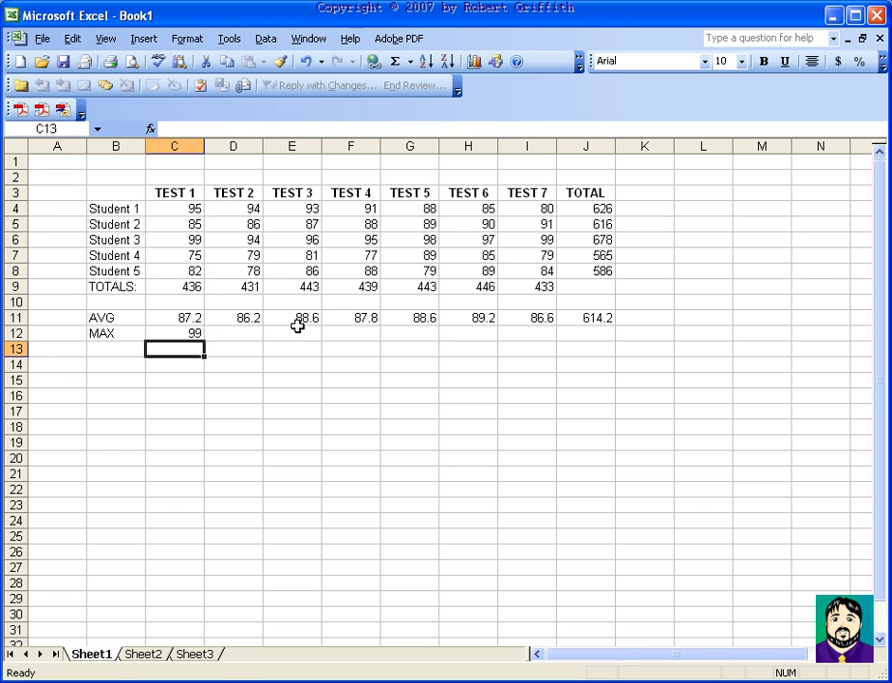
key(Up)
- Copy the max formula into D12 through I12 (94, 96, 95, 98, 97, 99)
key(ctrl+c)
key(Right)
key(ctrl+v)
key(Right)
key(ctrl+v)
key(Right)
key(ctrl+v)
key(Right)
key(ctrl+v)
key(Right)
key(ctrl+v)
key(Right)
key(ctrl+v)
key(Right)
key(Down)
key(Left)
key(Left)
key(Left)
key(Left)
key(Left)
key(Left)
key(Left)
key(Left)
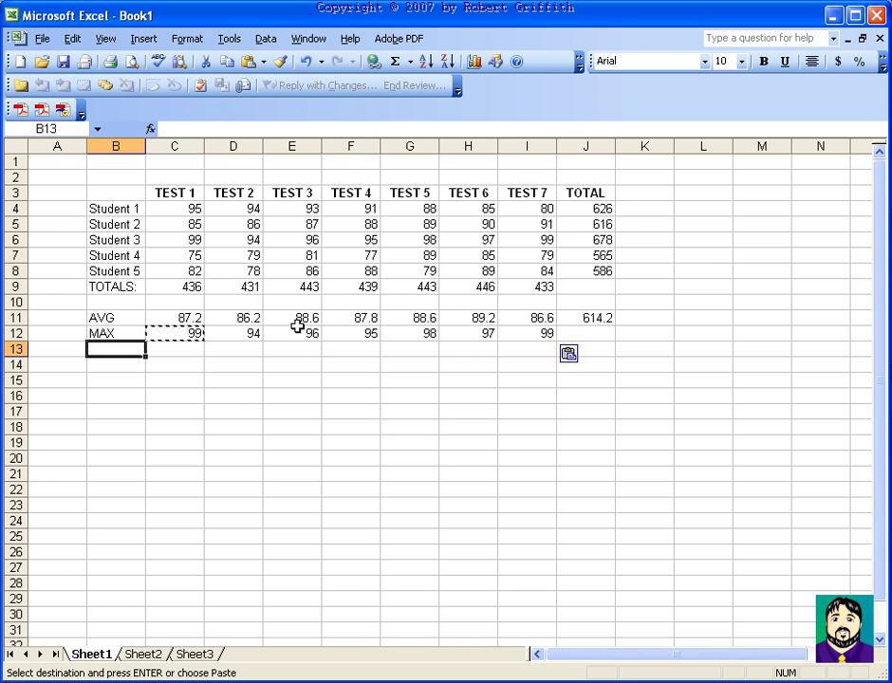
- Label B13 MIN and enter =MIN(C4:C8) in C13 for the TEST 1 lowest score
text(MIN)
key(Tab)
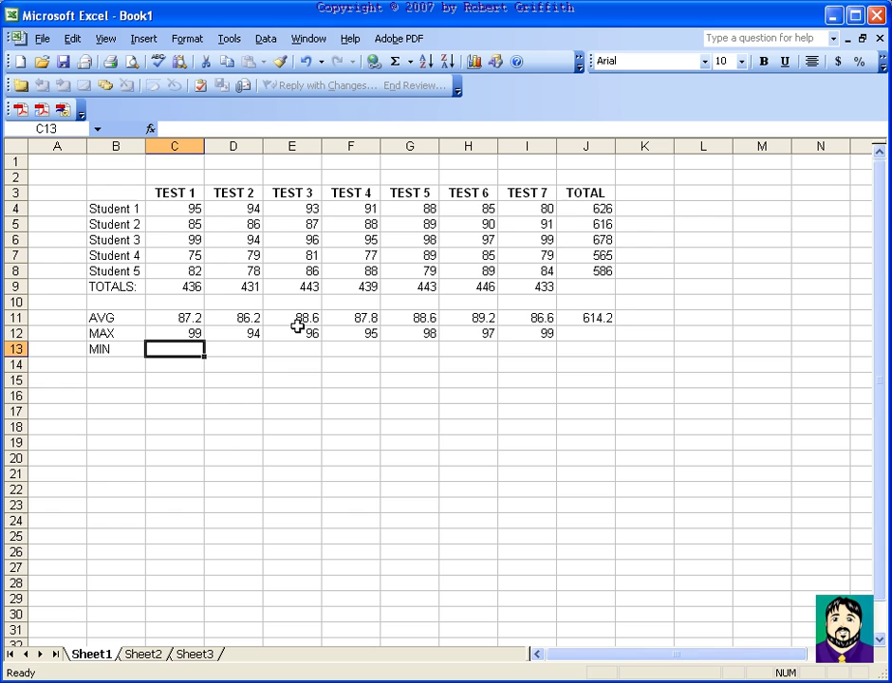
text(=MIN()
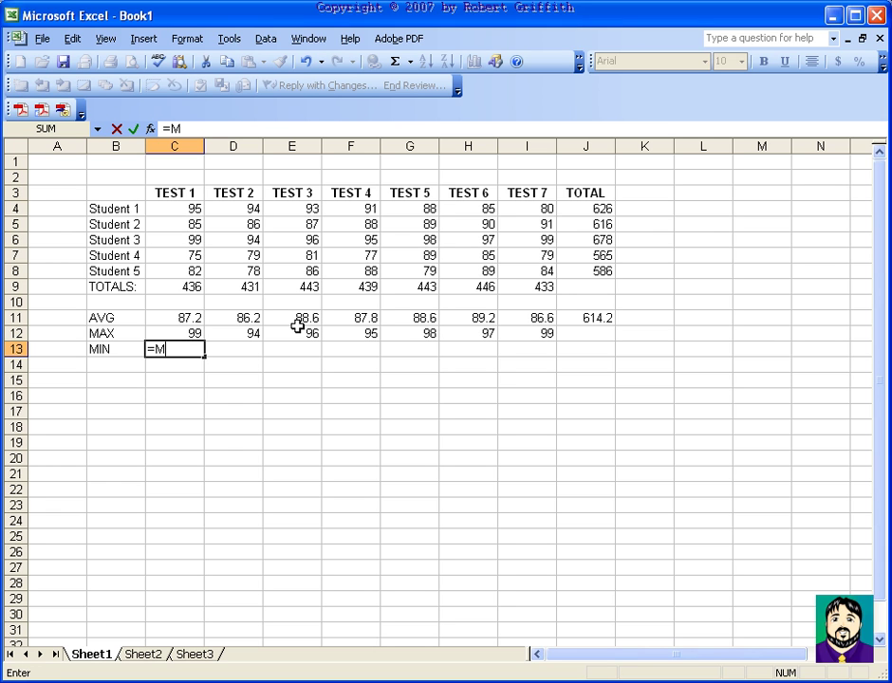
drag(188, 209, 191, 273)
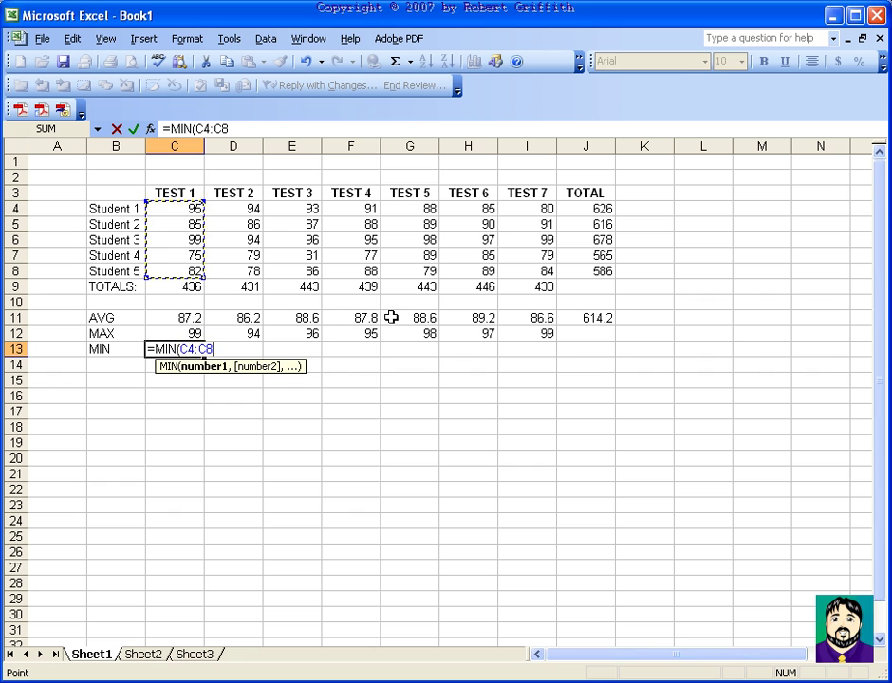
key(Return)
- Copy the C13 MIN formula across row 13 into the following test columns
key(Up)
key(ctrl+c)
key(Right)
key(ctrl+v)
key(Right)
key(ctrl+v)
key(Right)
key(ctrl+v)
key(Right)
key(ctrl+v)
key(Right)
key(ctrl+v)
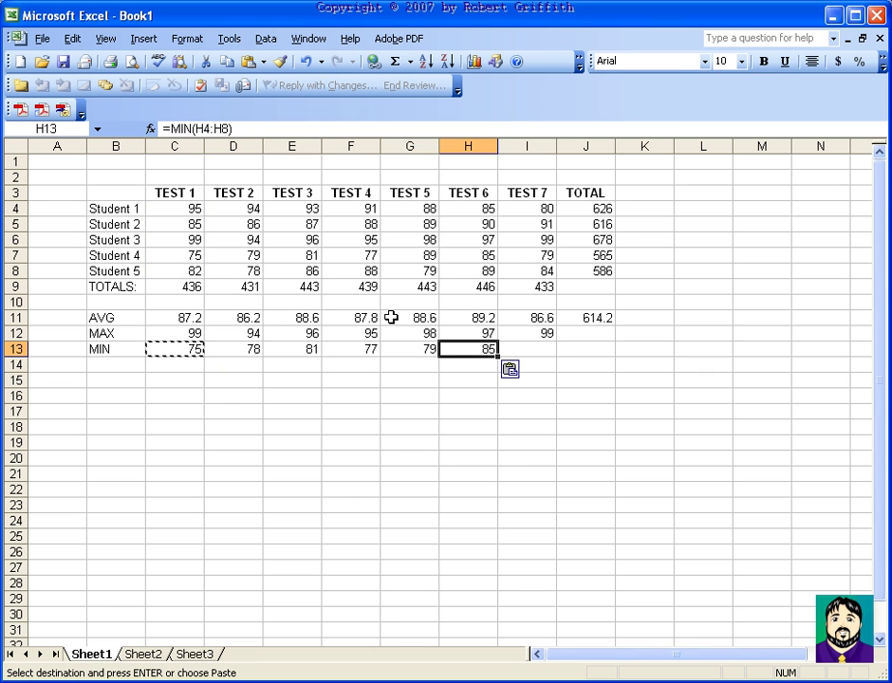